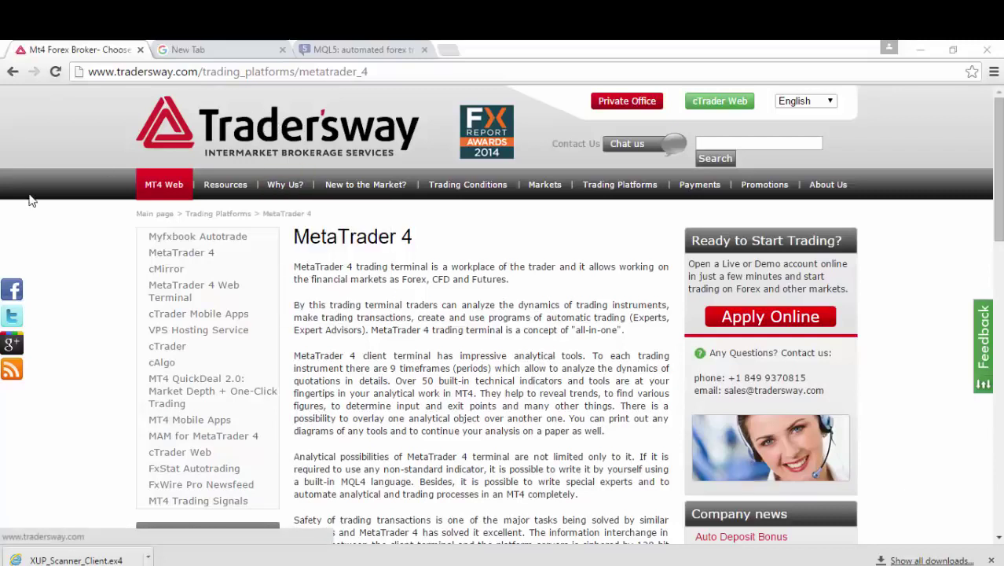
Go to the Traders Way Private Office and choose 'Open account now'.
{"action": "left_click", "coordinate": [263, 105]}
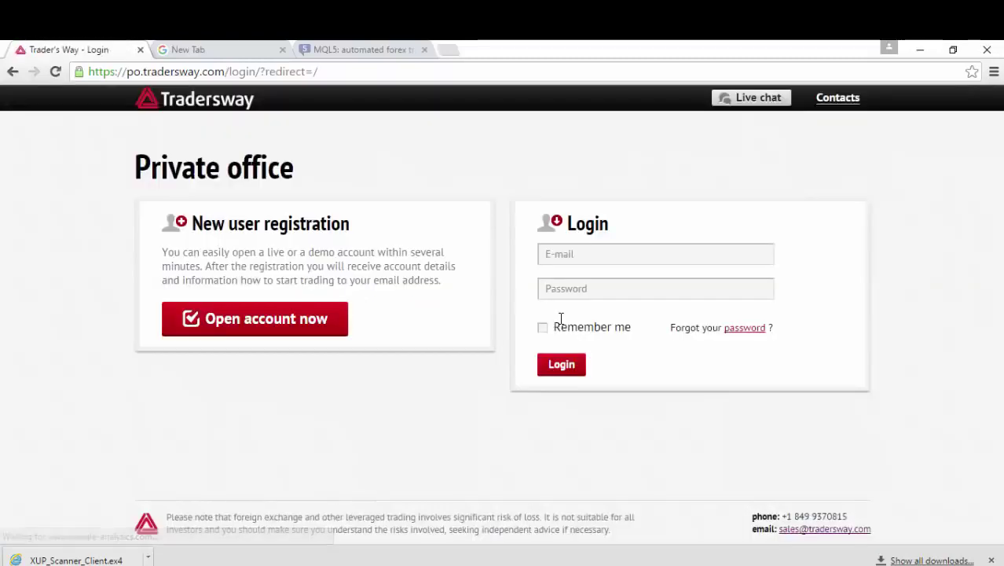
{"action": "left_click", "coordinate": [312, 331]}
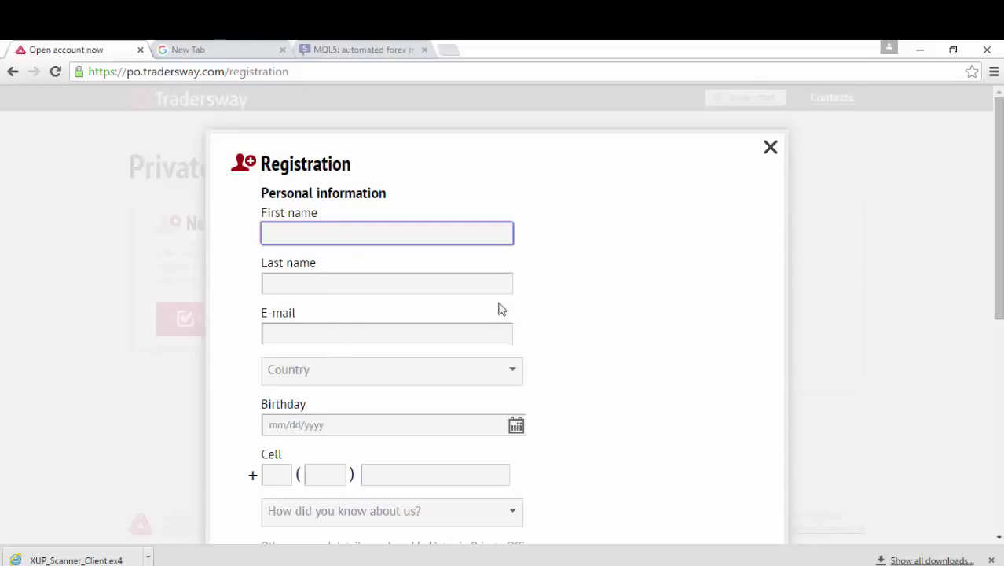
Scroll down through the Traders Way registration form to review its fields.
{"action": "left_click_drag", "start_coordinate": [1002, 243], "coordinate": [986, 435]}
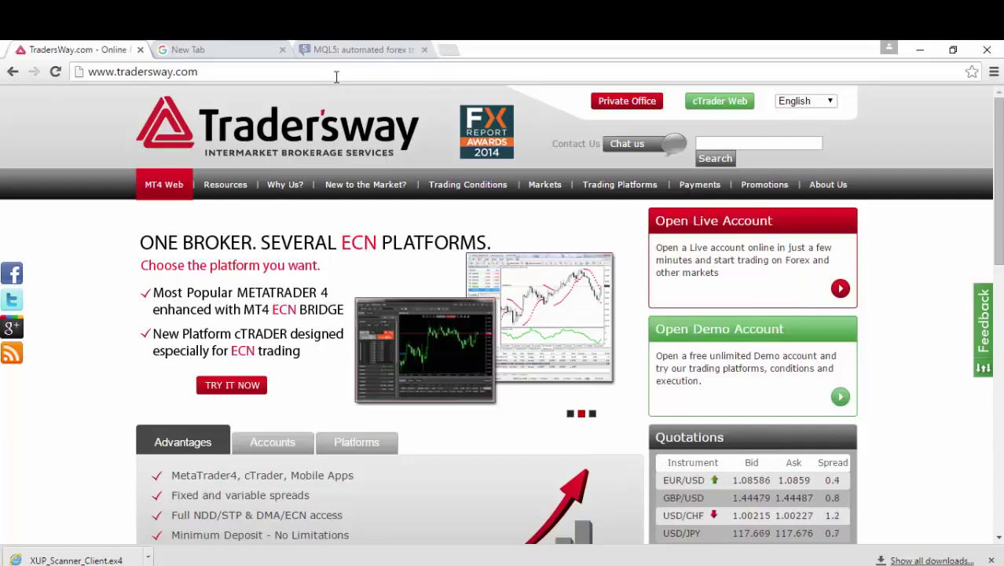
Open Trading Platforms > MetaTrader 4 and run tw4setup (1).exe from the download bar.
{"action": "mouse_move", "coordinate": [602, 198]}
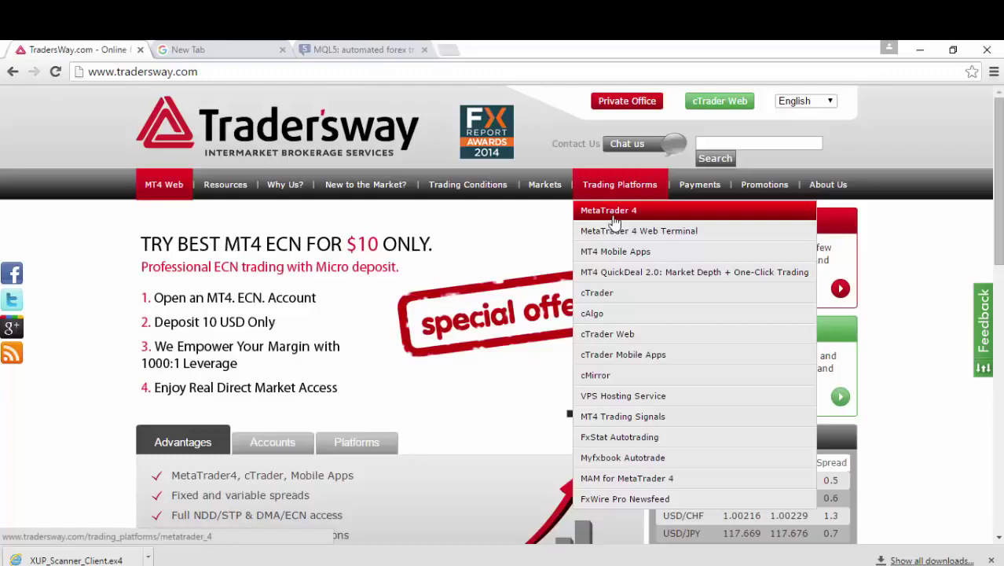
{"action": "left_click", "coordinate": [613, 218]}
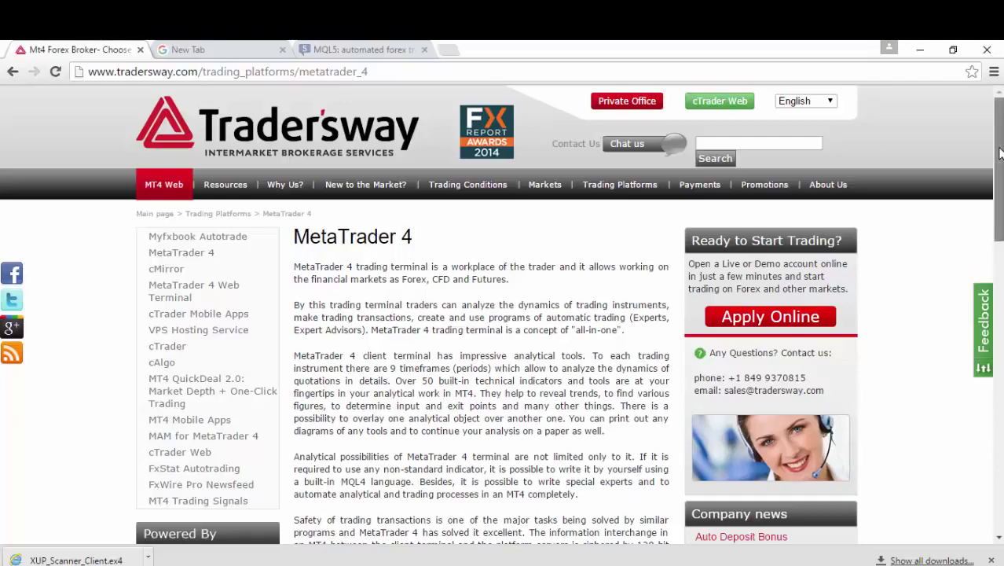
{"action": "left_click_drag", "start_coordinate": [999, 153], "coordinate": [935, 428]}
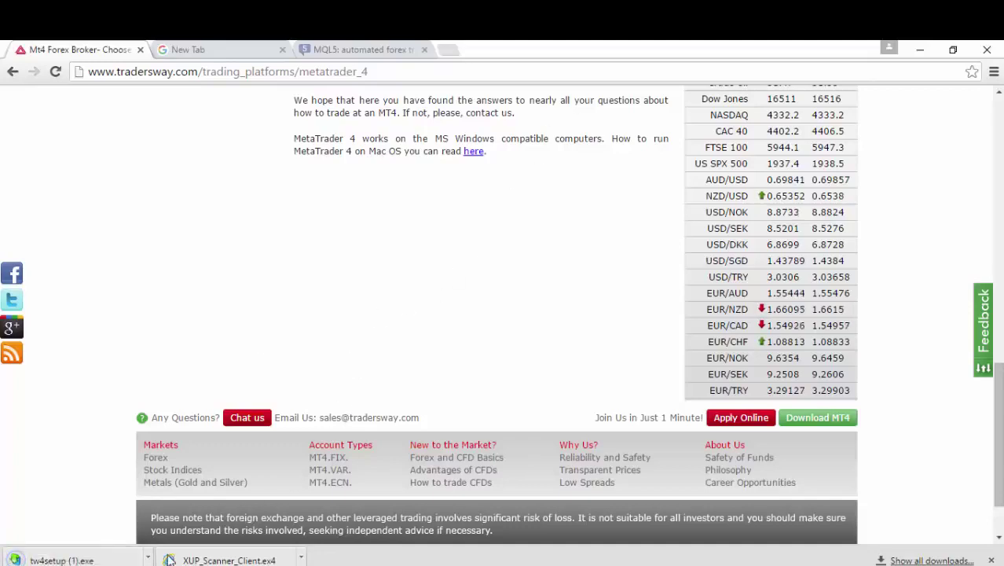
{"action": "left_click", "coordinate": [132, 558]}
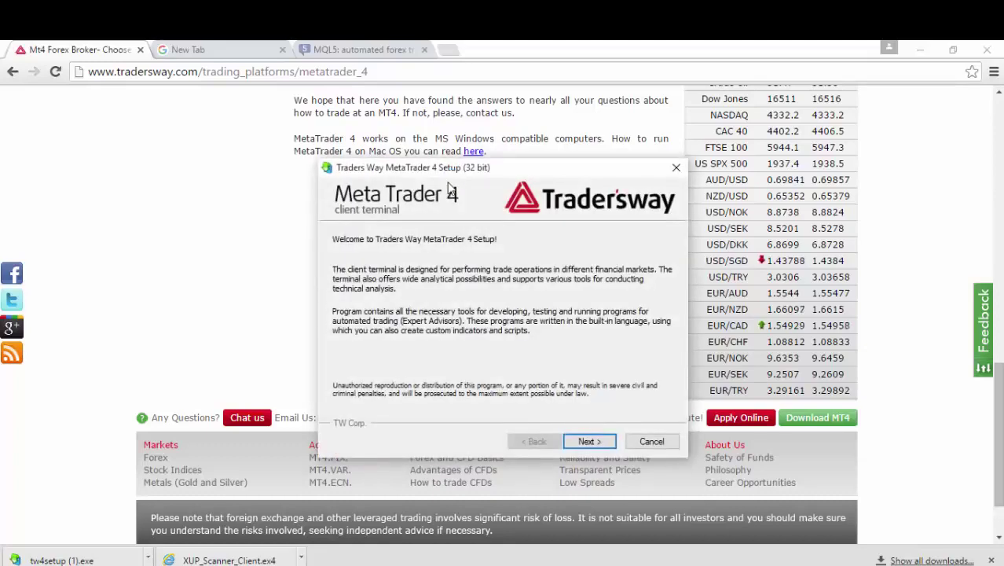
Accept the license, install Traders Way MetaTrader 4 to the default folder, and finish setup.
{"action": "left_click", "coordinate": [589, 442]}
{"action": "left_click", "coordinate": [376, 404]}
{"action": "left_click", "coordinate": [572, 444]}
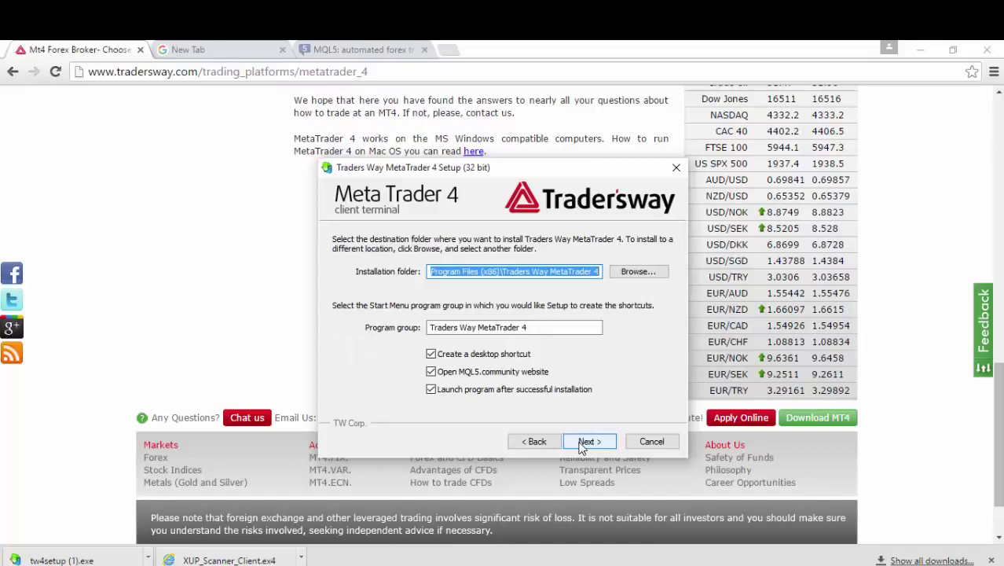
{"action": "left_click", "coordinate": [580, 441]}
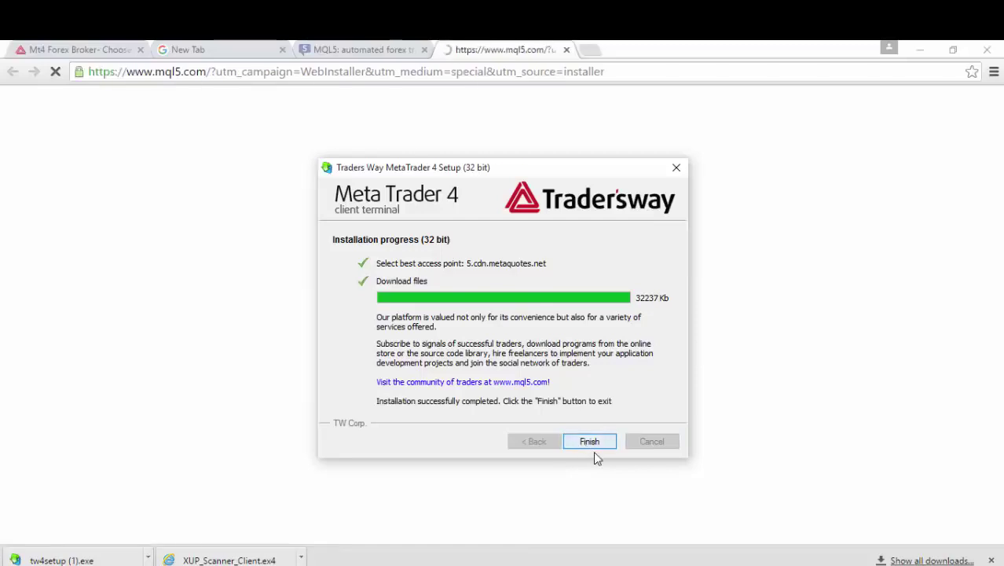
{"action": "left_click", "coordinate": [603, 441]}
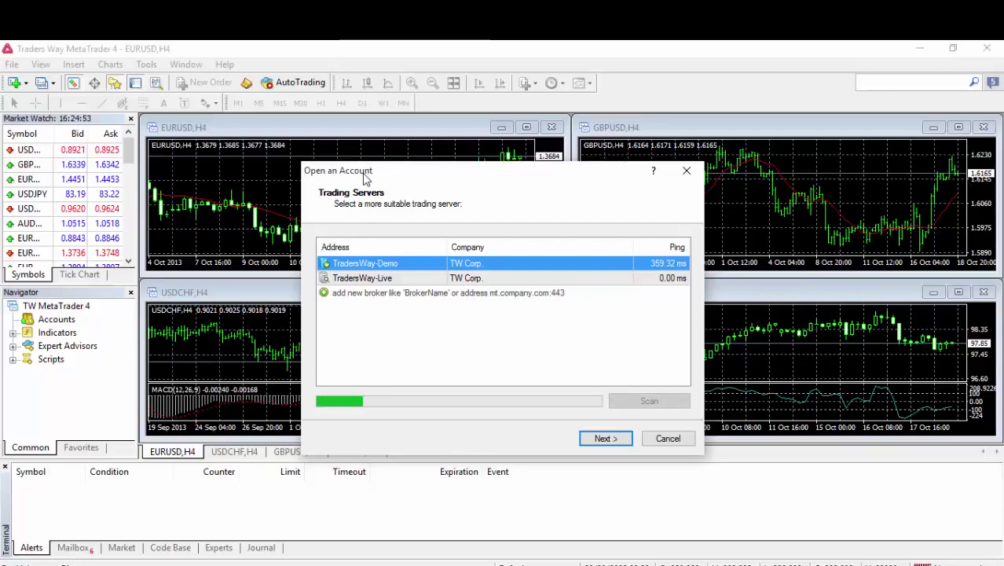
Choose the TradersWay-Live server and sign in with an existing trade account's login and password.
{"action": "left_click", "coordinate": [363, 280]}
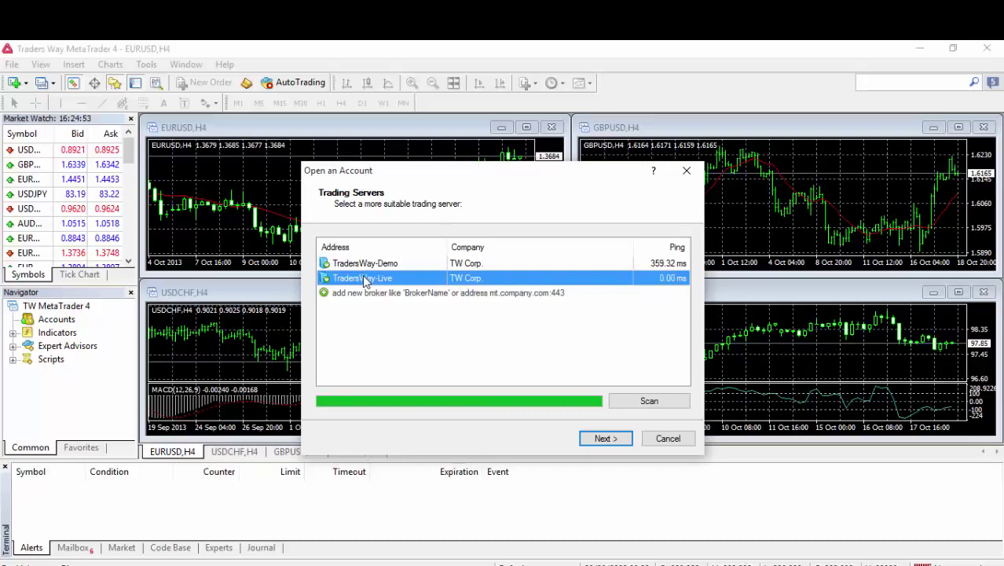
{"action": "left_click", "coordinate": [607, 440]}
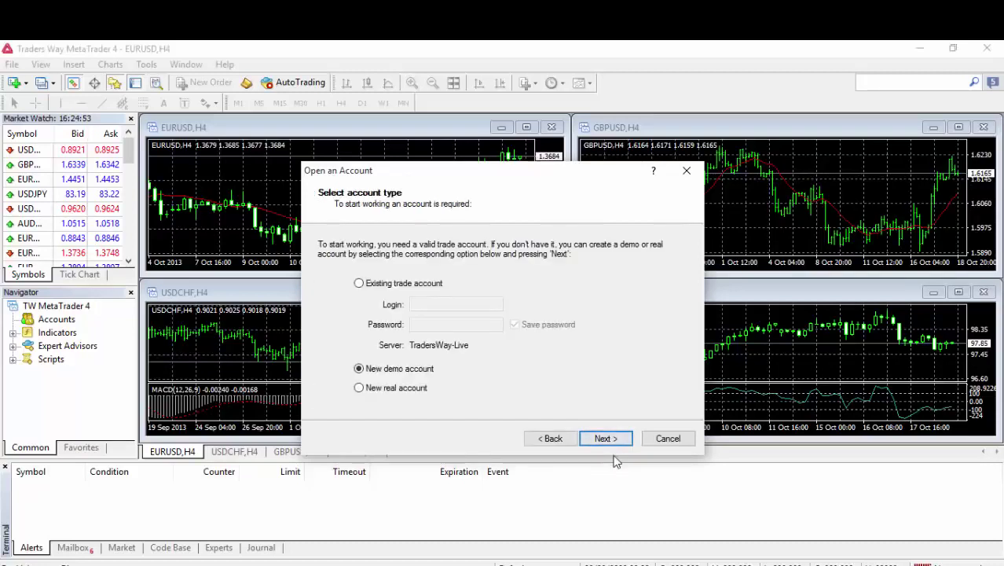
{"action": "left_click", "coordinate": [416, 284]}
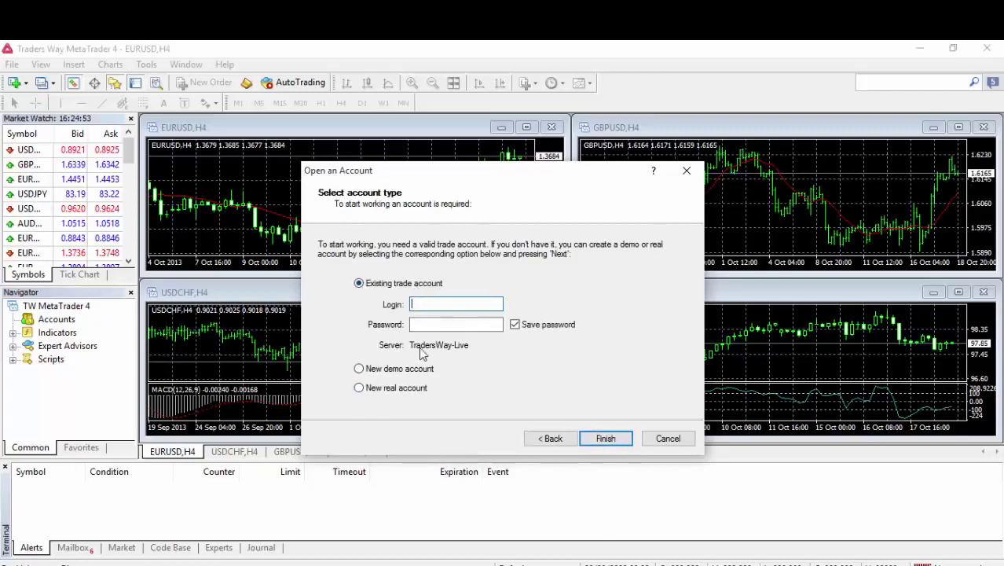
{"action": "left_click", "coordinate": [417, 323]}
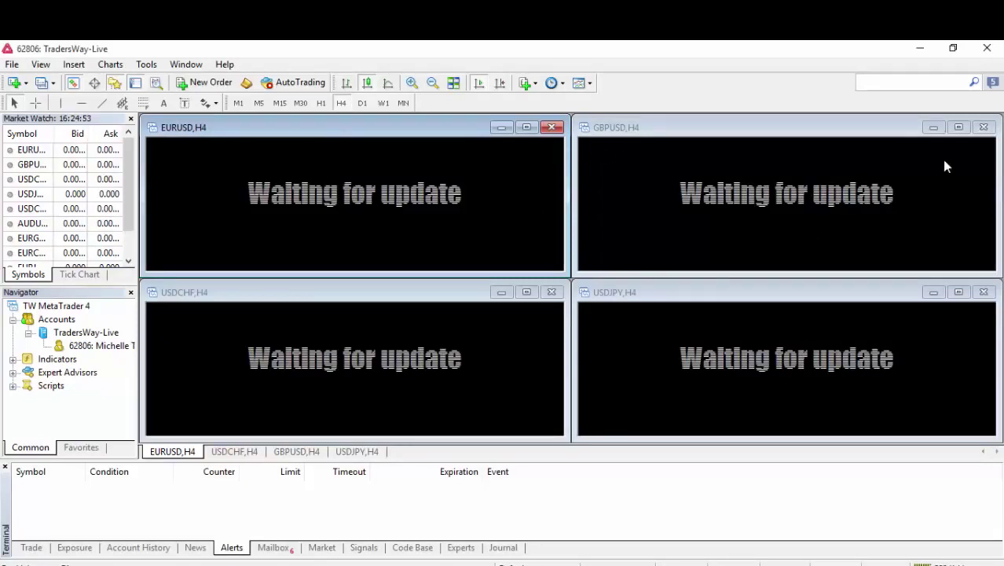
Close the GBPUSD, USDJPY and USDCHF charts and maximize the EURUSD H4 chart.
{"action": "left_click", "coordinate": [984, 126]}
{"action": "left_click", "coordinate": [983, 291]}
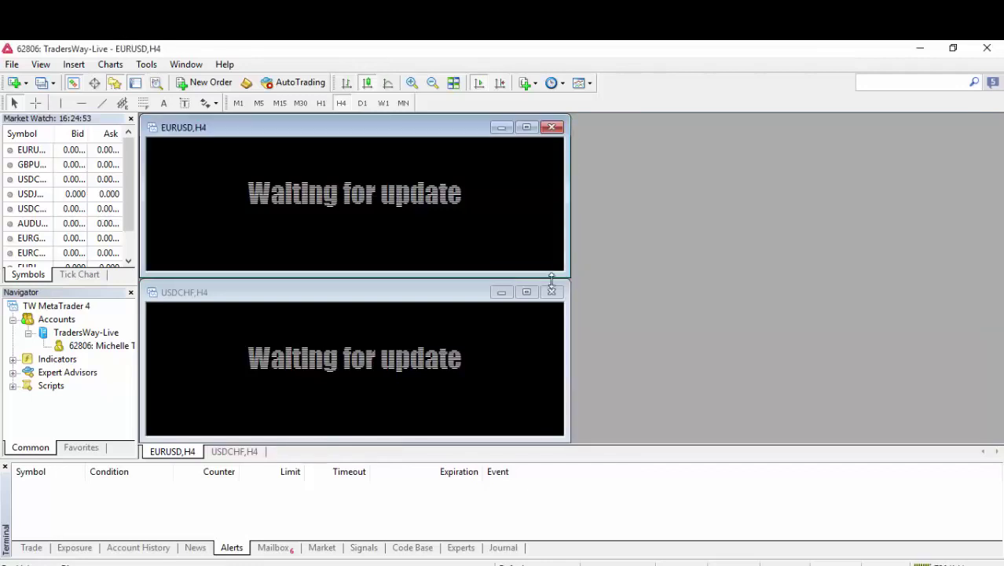
{"action": "left_click", "coordinate": [553, 293]}
{"action": "left_click", "coordinate": [526, 127]}
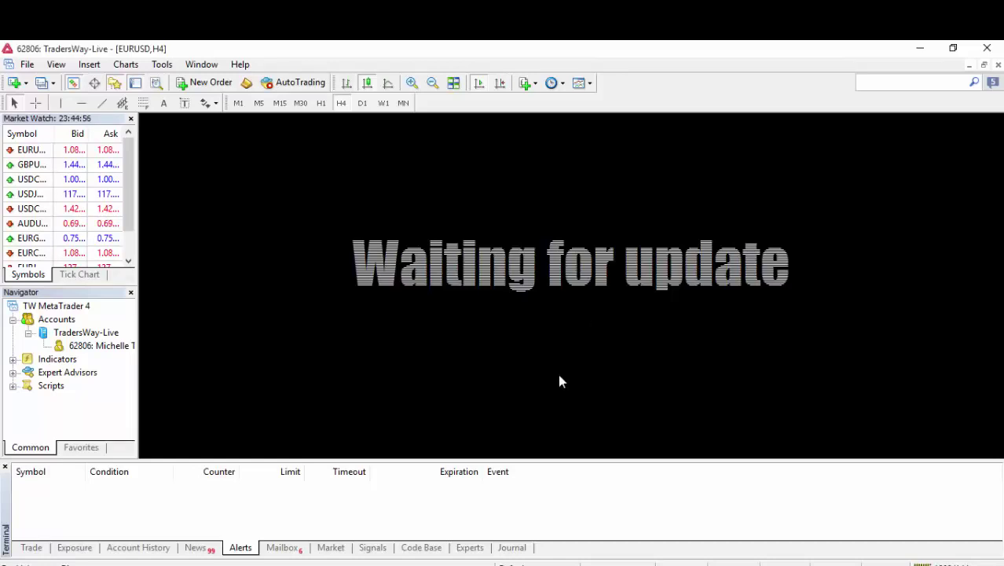
Bring Chrome forward from the taskbar and switch to its New Tab.
{"action": "mouse_move", "coordinate": [244, 554]}
{"action": "left_click", "coordinate": [236, 517]}
{"action": "left_click", "coordinate": [250, 45]}
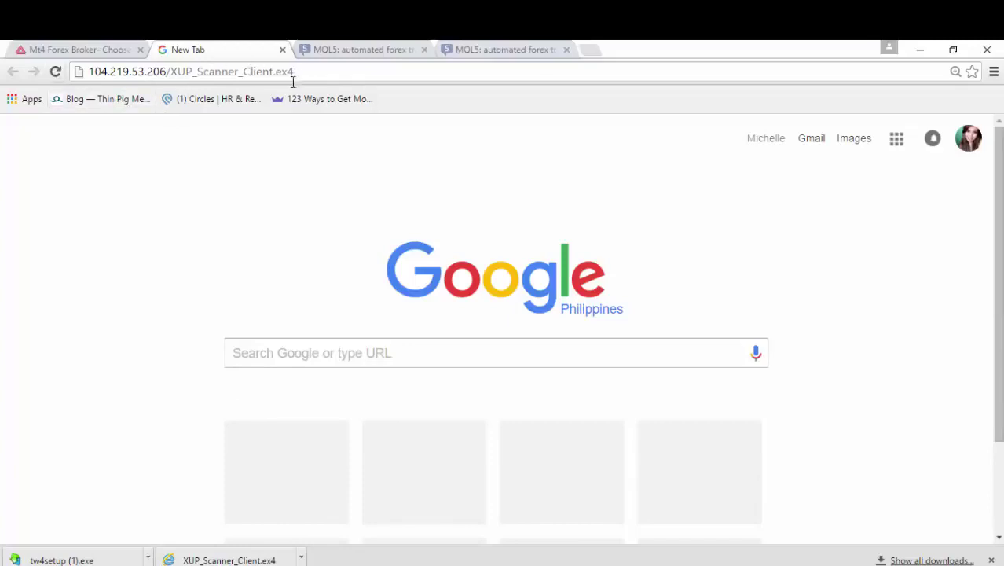
Show XUP_Scanner_Client.ex4 in the Downloads folder via its download-bar menu.
{"action": "left_click", "coordinate": [302, 558]}
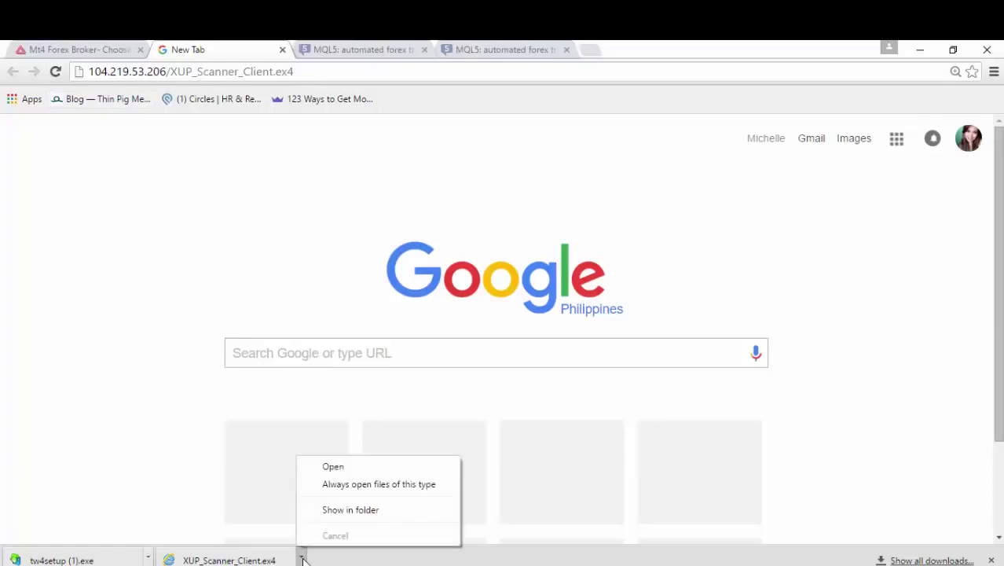
{"action": "left_click", "coordinate": [247, 475]}
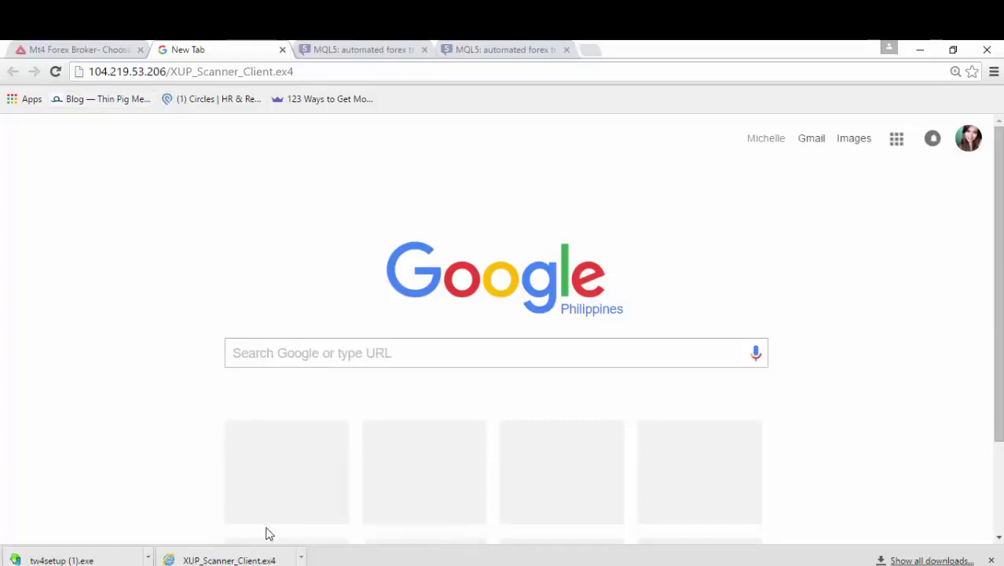
{"action": "left_click", "coordinate": [302, 557]}
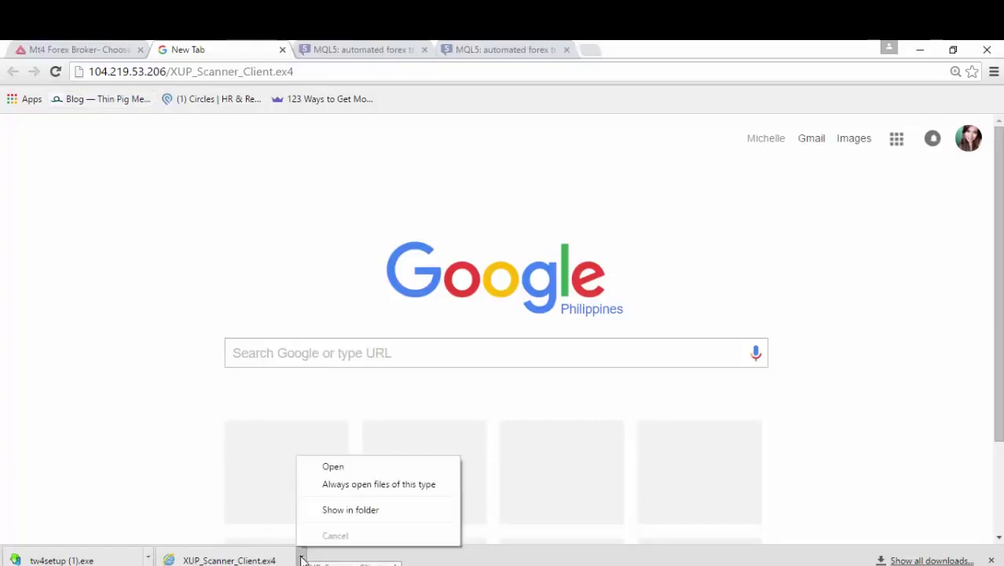
{"action": "left_click", "coordinate": [286, 490]}
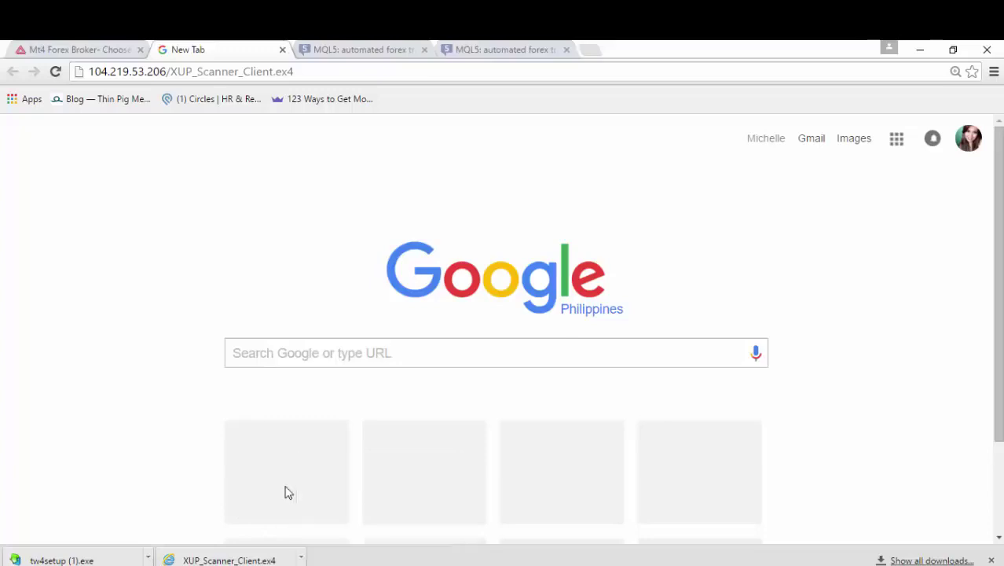
{"action": "left_click", "coordinate": [304, 557]}
{"action": "left_click", "coordinate": [324, 514]}
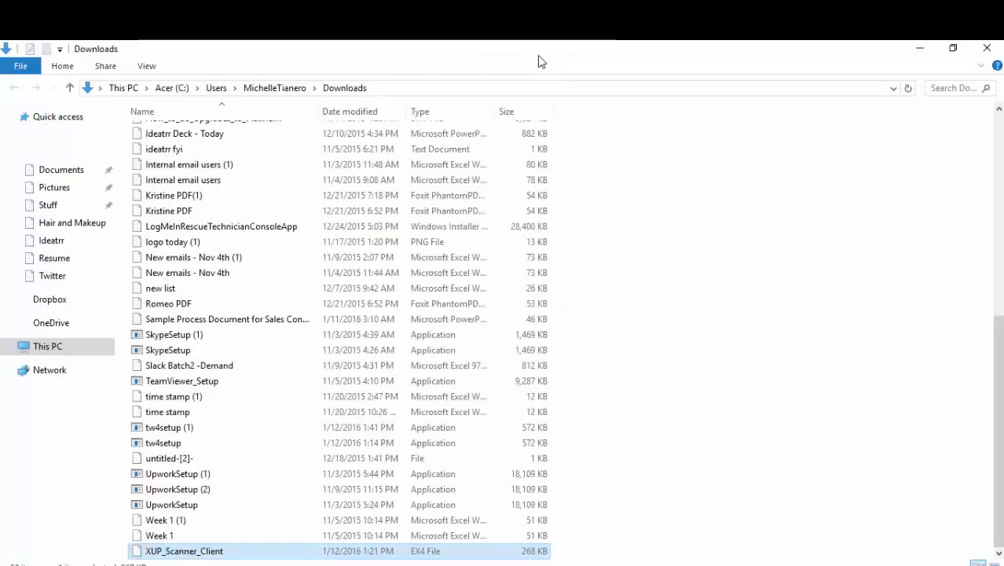
Copy the XUP_Scanner_Client file and close the Downloads window.
{"action": "right_click", "coordinate": [202, 555]}
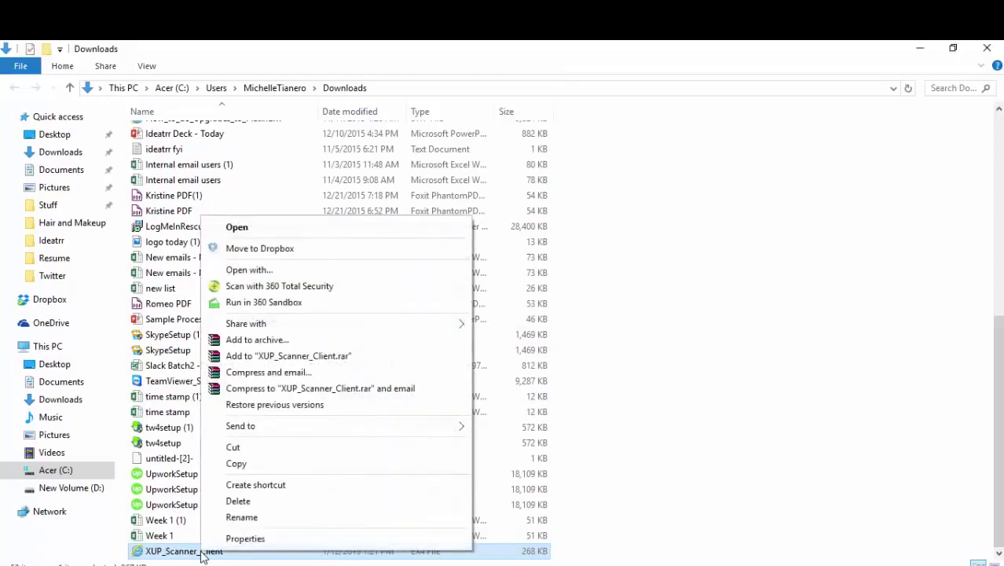
{"action": "left_click", "coordinate": [245, 463]}
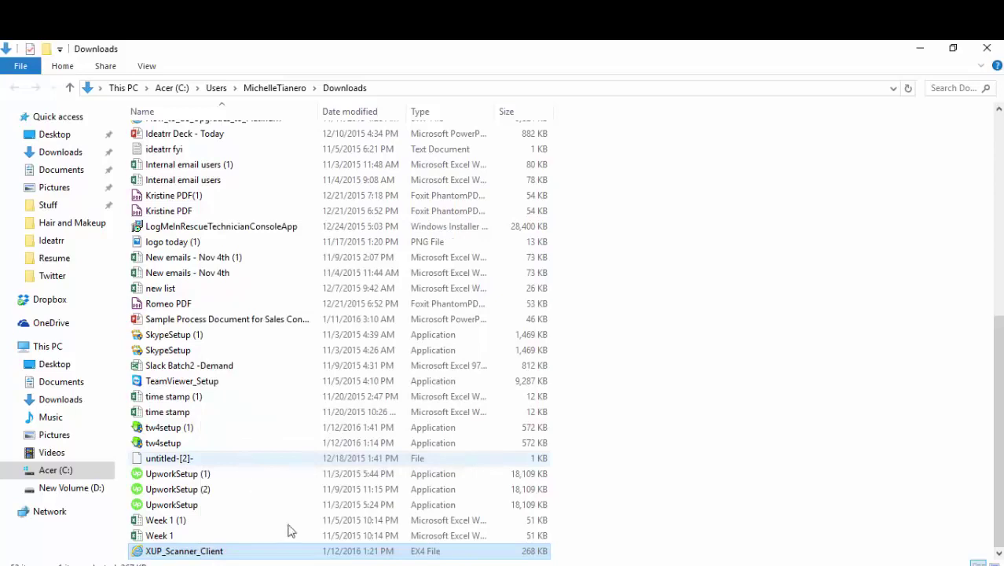
{"action": "right_click", "coordinate": [264, 554]}
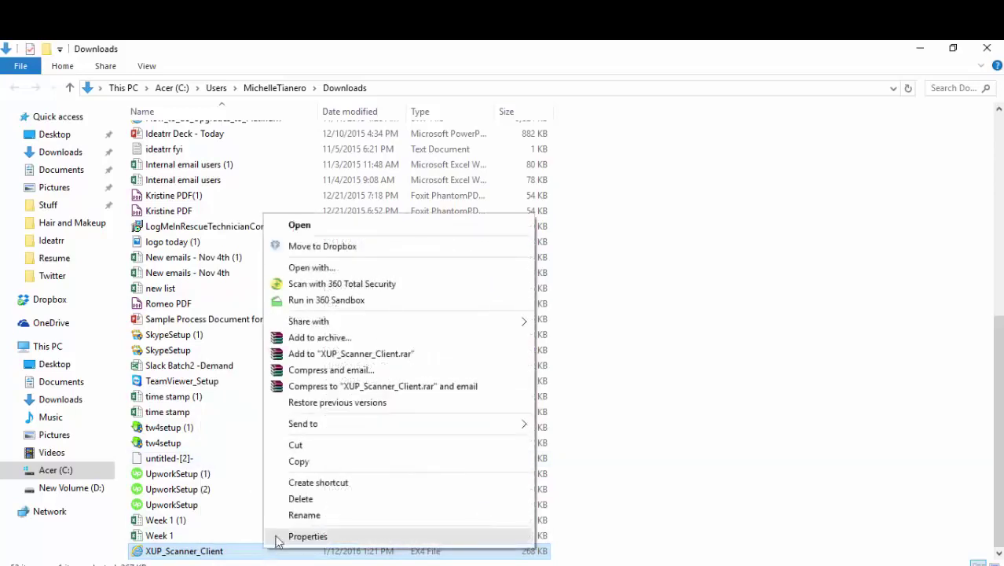
{"action": "left_click", "coordinate": [300, 462]}
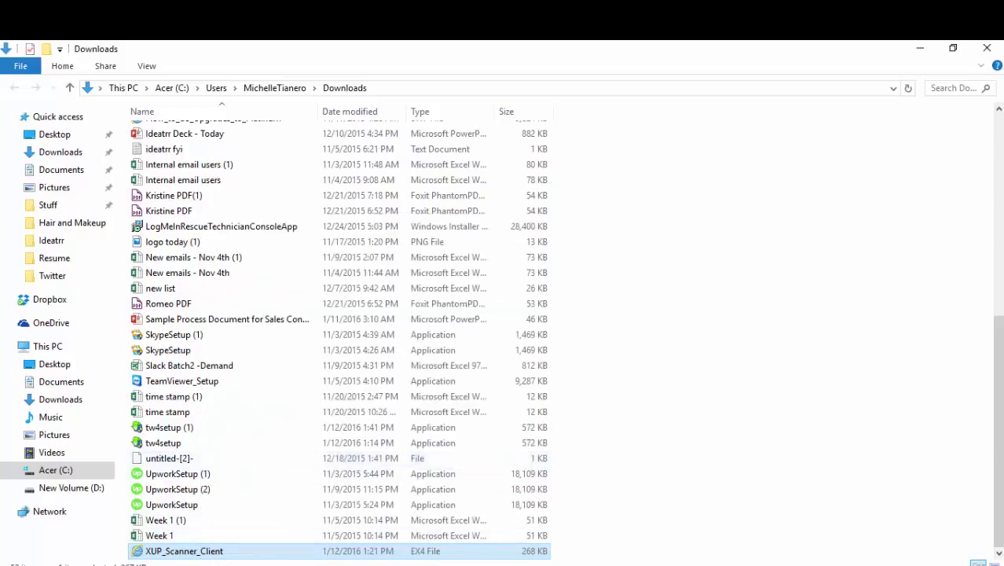
{"action": "left_click", "coordinate": [987, 48]}
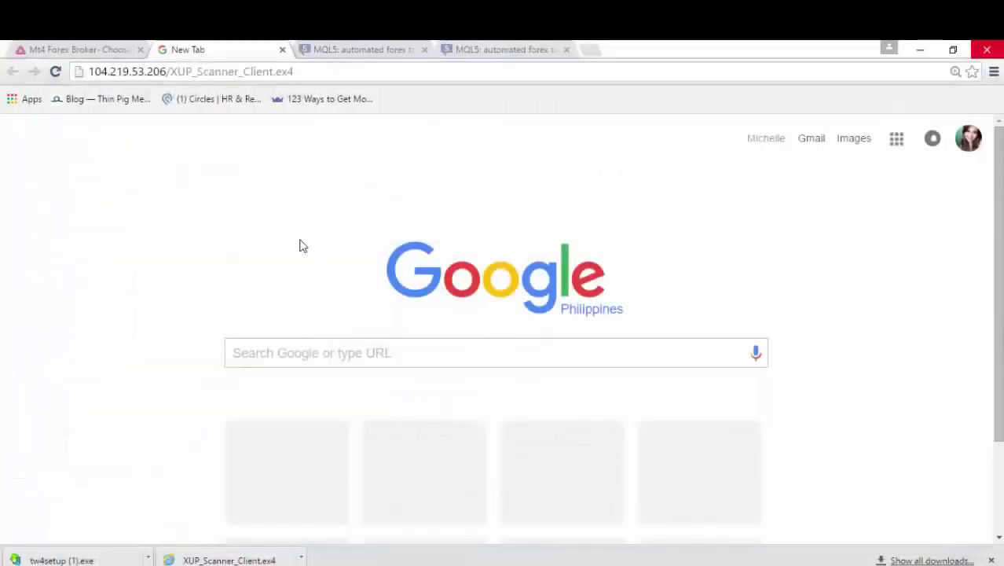
Close Chrome and choose File > Open Data Folder in MetaTrader 4.
{"action": "left_click", "coordinate": [987, 49]}
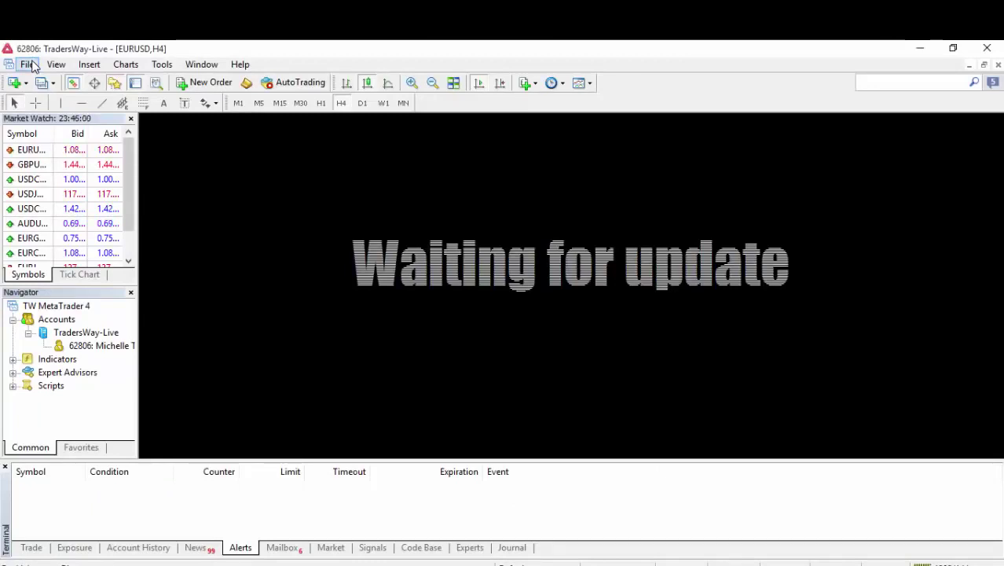
{"action": "left_click", "coordinate": [27, 64]}
{"action": "left_click", "coordinate": [81, 211]}
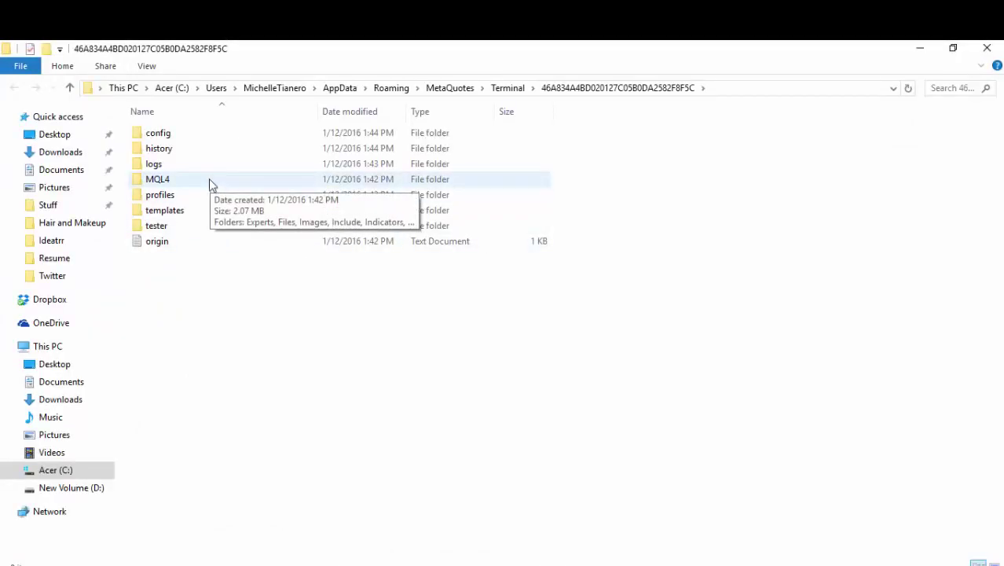
Paste XUP_Scanner_Client into the MQL4\Experts folder and close File Explorer.
{"action": "double_click", "coordinate": [209, 178]}
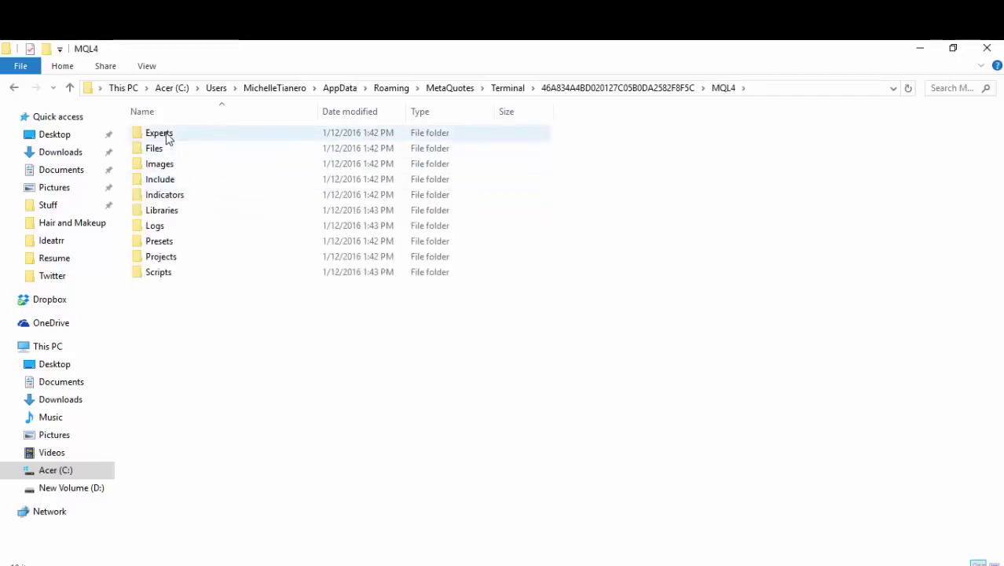
{"action": "double_click", "coordinate": [166, 134]}
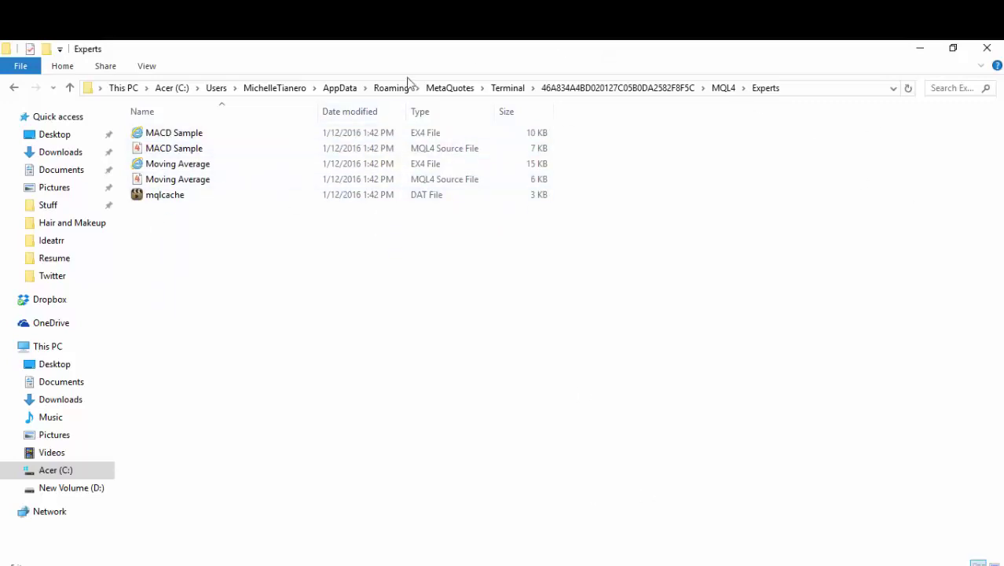
{"action": "right_click", "coordinate": [176, 233]}
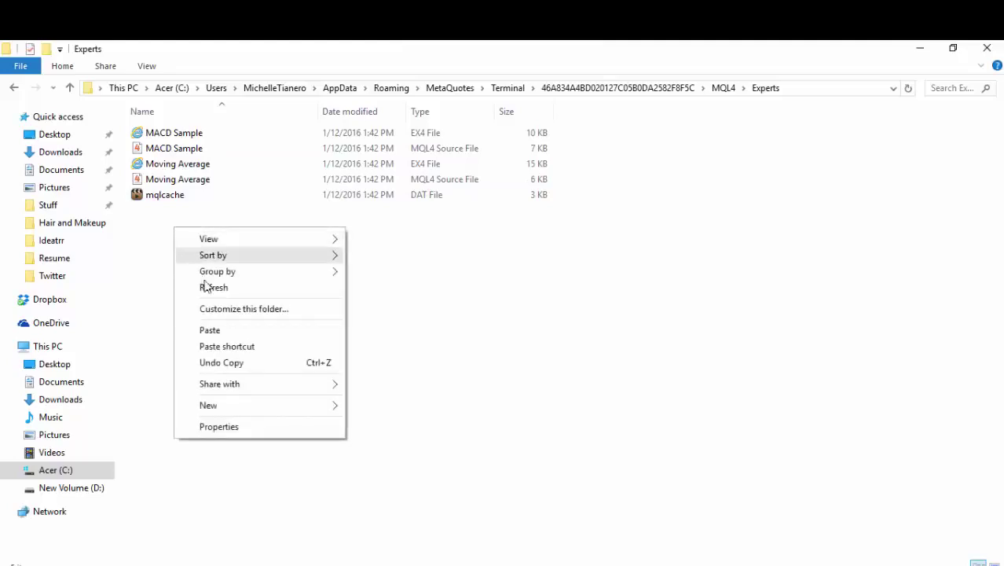
{"action": "left_click", "coordinate": [234, 331]}
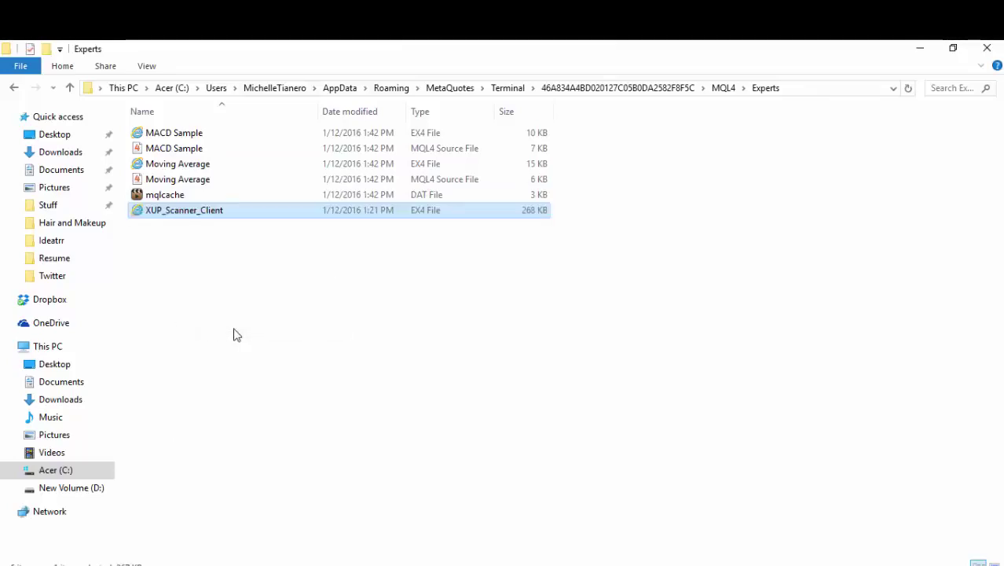
{"action": "left_click", "coordinate": [995, 50]}
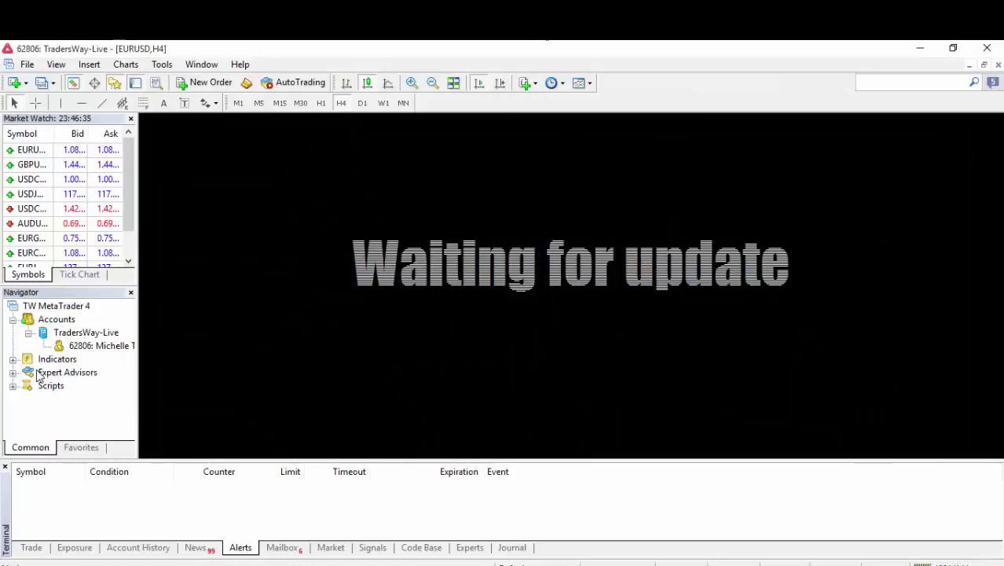
Refresh the Expert Advisors list so XUP_Scanner_Client appears in the Navigator.
{"action": "left_click", "coordinate": [13, 374]}
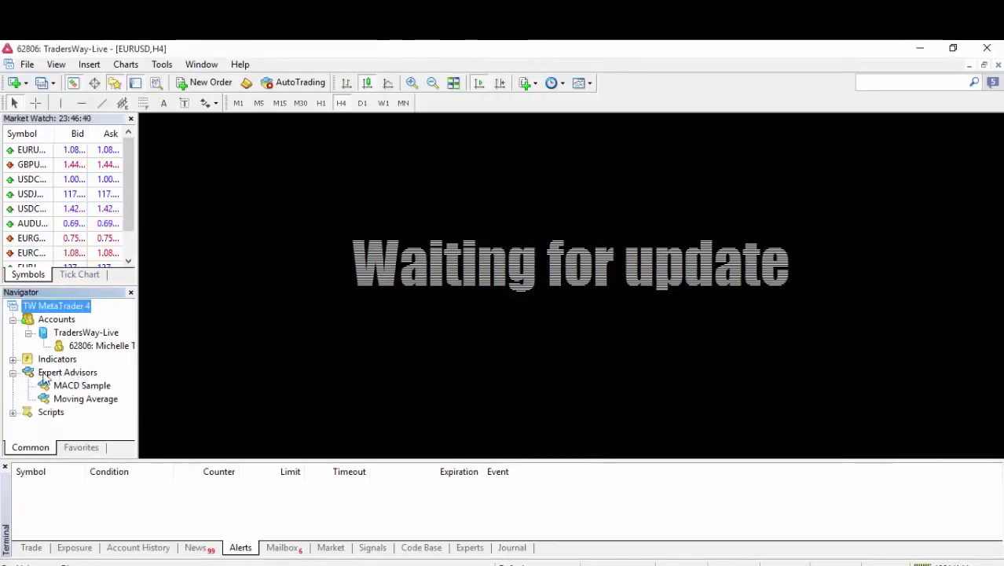
{"action": "right_click", "coordinate": [56, 378]}
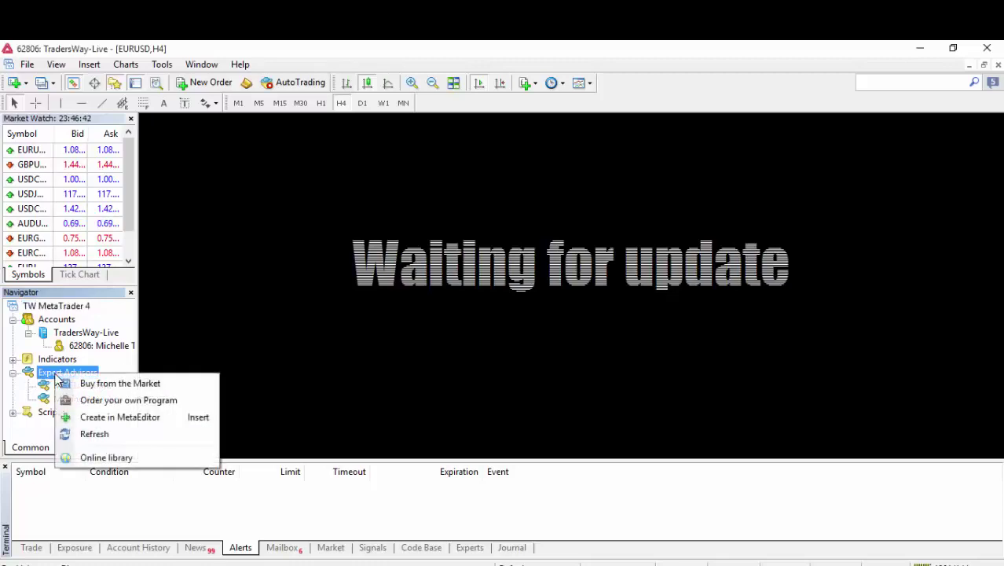
{"action": "left_click", "coordinate": [147, 434]}
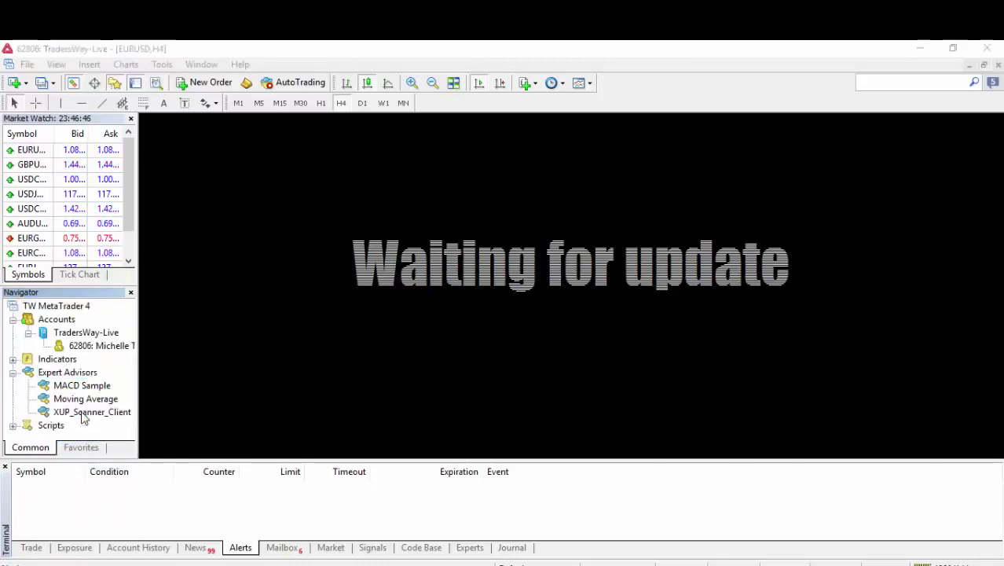
Attach XUP_Scanner_Client, review its User name and Password inputs, and confirm, triggering the fatal error.
{"action": "double_click", "coordinate": [83, 414]}
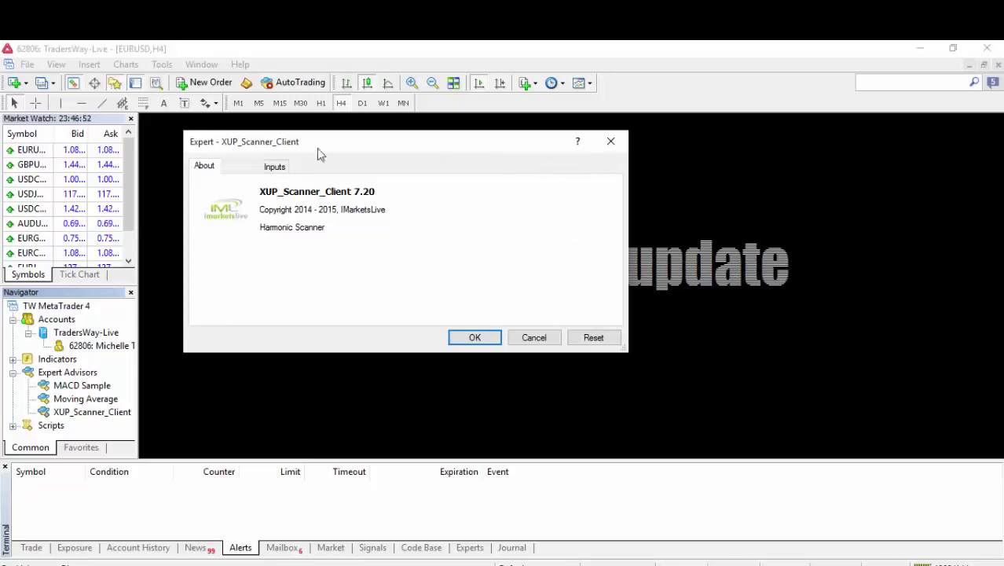
{"action": "left_click", "coordinate": [284, 167]}
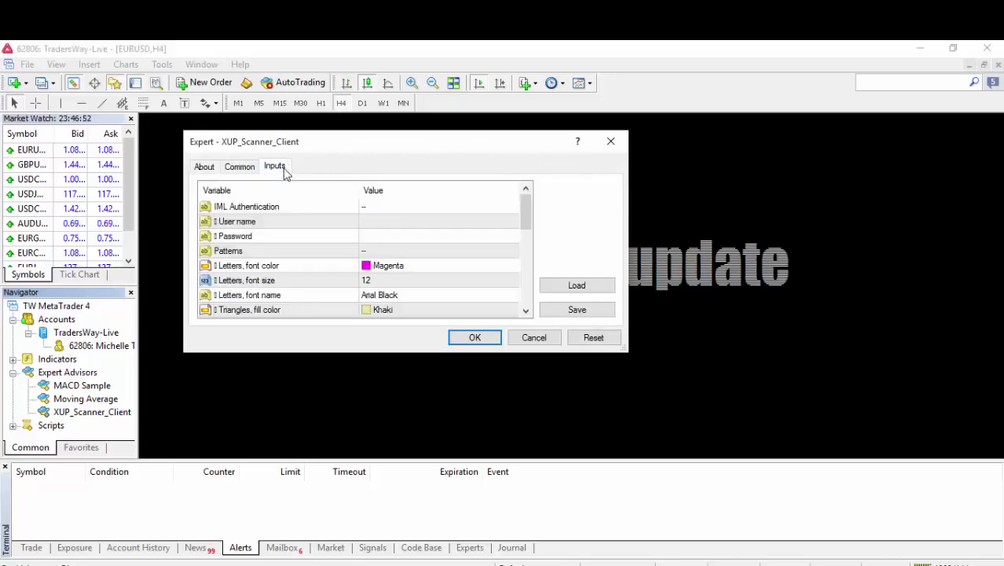
{"action": "left_click", "coordinate": [375, 225]}
{"action": "left_click", "coordinate": [378, 235]}
{"action": "left_click", "coordinate": [375, 222]}
{"action": "left_click", "coordinate": [375, 224]}
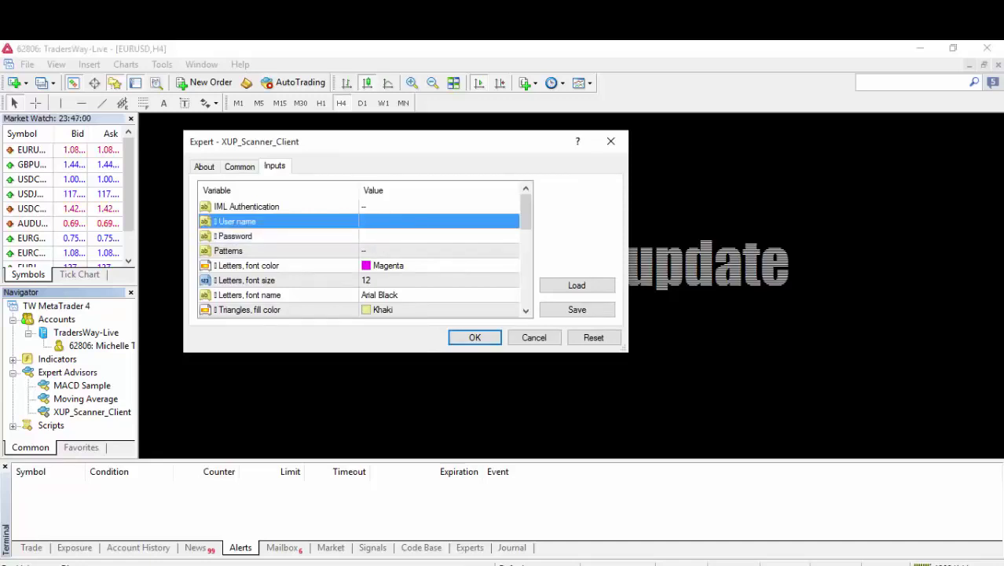
{"action": "left_click", "coordinate": [931, 528]}
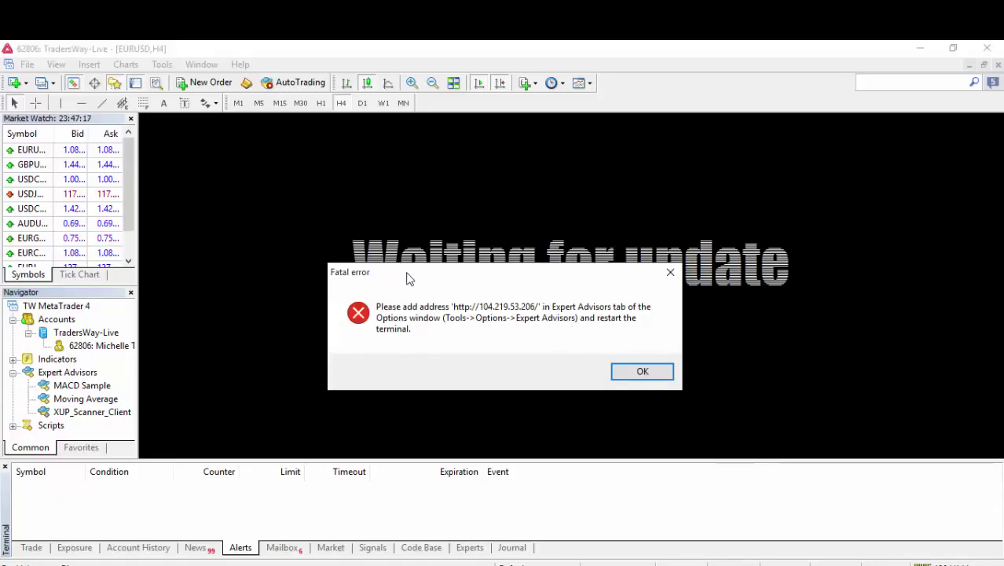
{"action": "left_click_drag", "start_coordinate": [406, 274], "coordinate": [408, 189]}
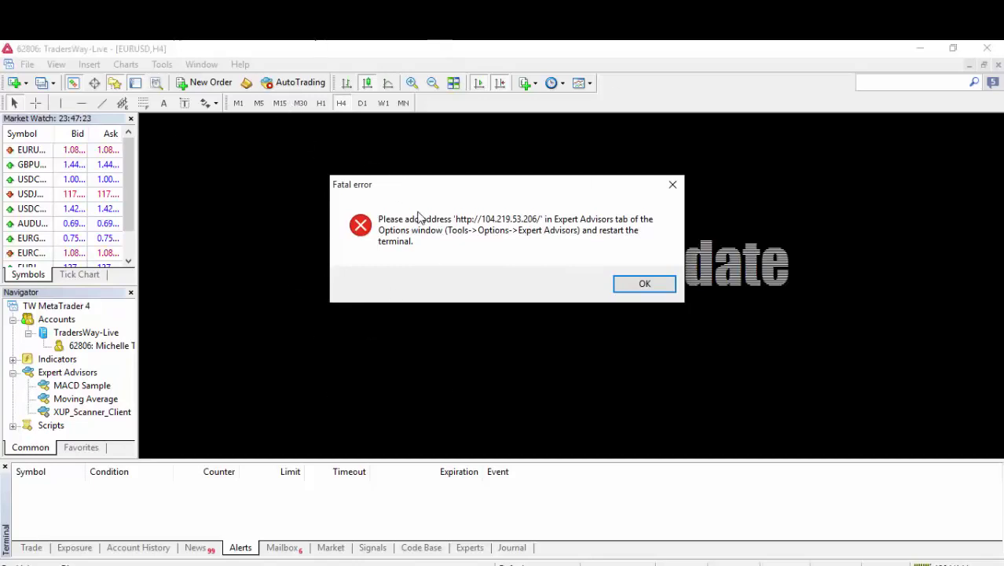
Dismiss the fatal error and go to the Charts page of Tools > Options.
{"action": "left_click", "coordinate": [644, 283]}
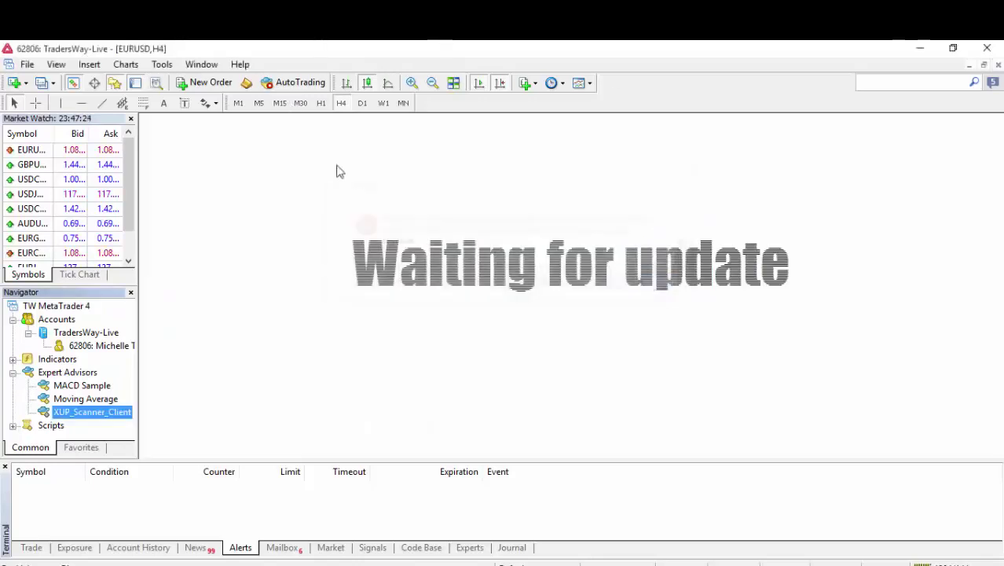
{"action": "left_click", "coordinate": [160, 66]}
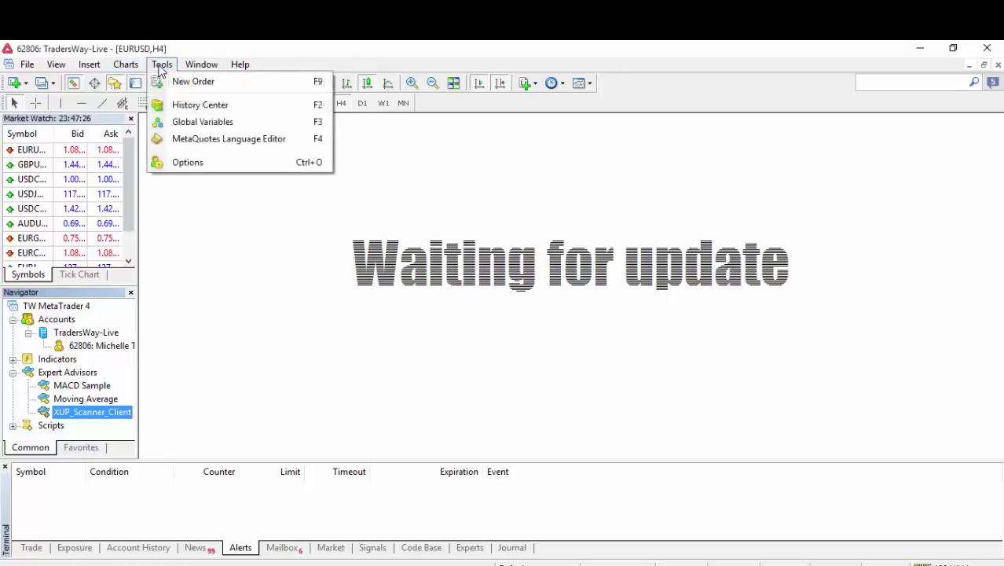
{"action": "left_click", "coordinate": [216, 166]}
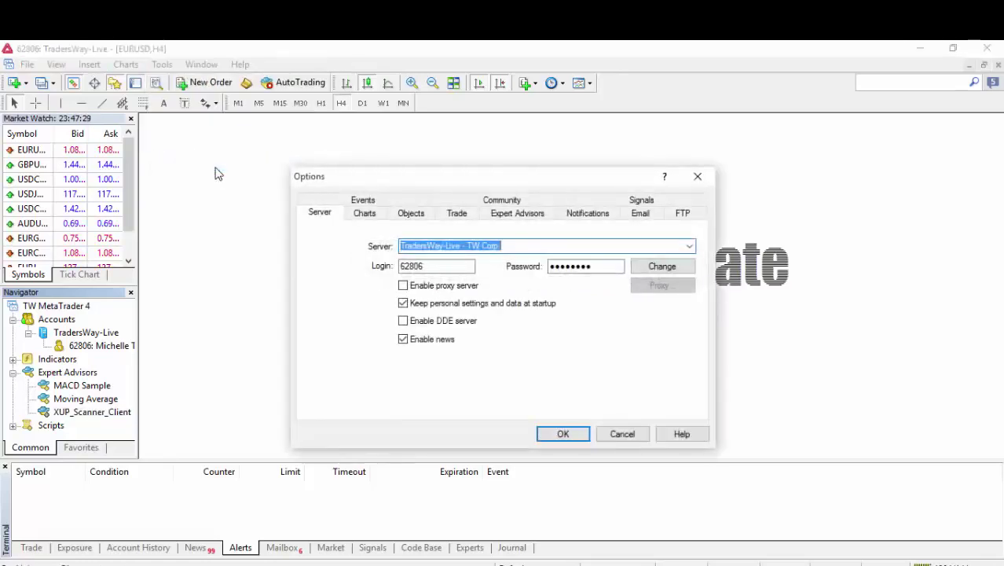
{"action": "left_click", "coordinate": [368, 215]}
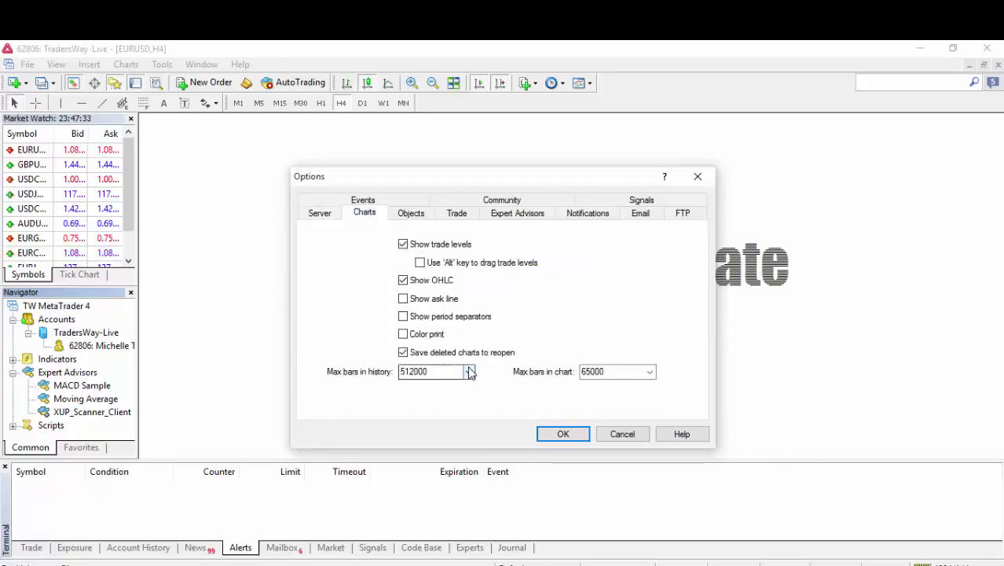
Set both Max bars in history and Max bars in chart to 5000.
{"action": "left_click", "coordinate": [468, 372]}
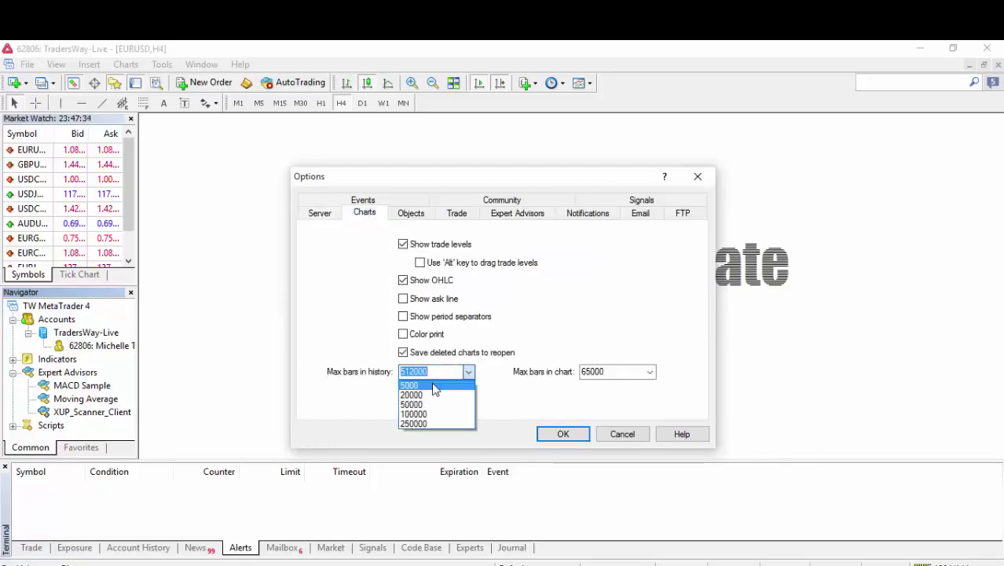
{"action": "left_click", "coordinate": [435, 386]}
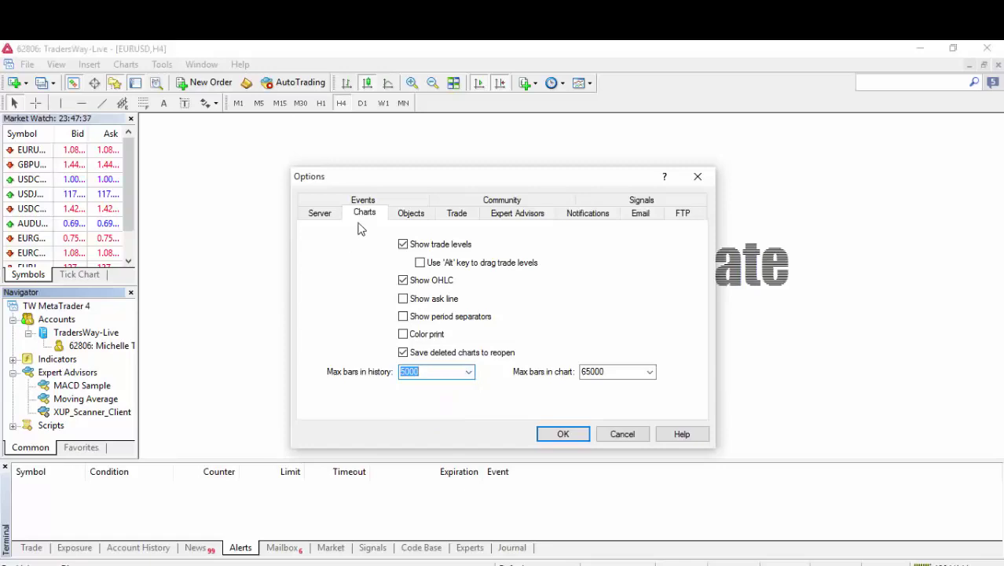
{"action": "left_click", "coordinate": [650, 372]}
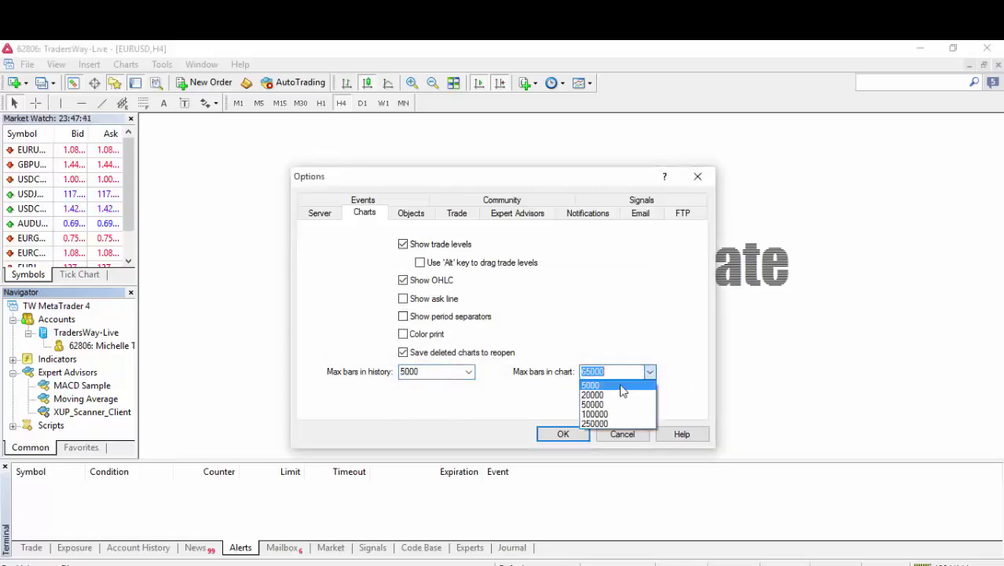
{"action": "left_click", "coordinate": [620, 385]}
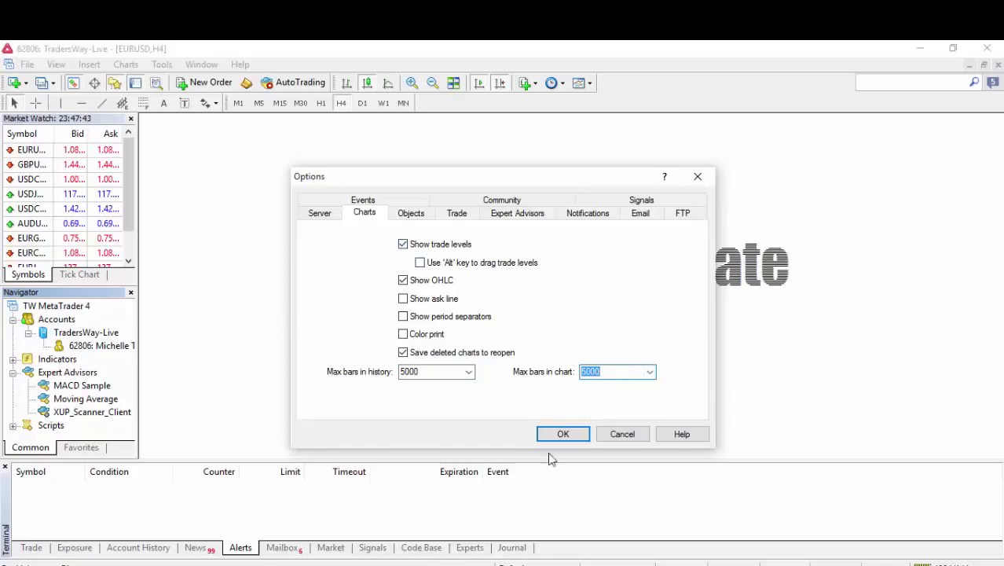
{"action": "left_click", "coordinate": [518, 213]}
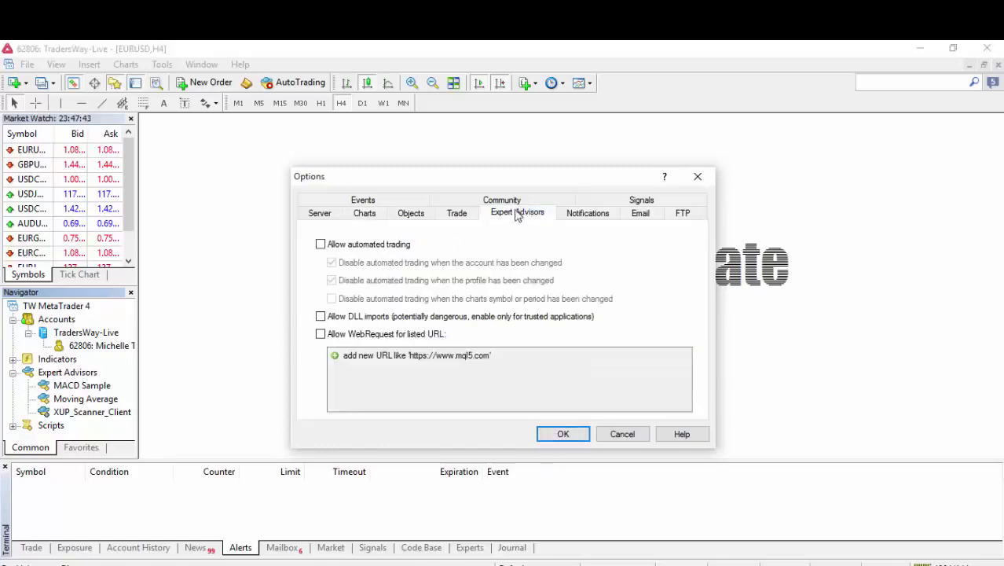
{"action": "left_click", "coordinate": [321, 315]}
{"action": "left_click", "coordinate": [321, 334]}
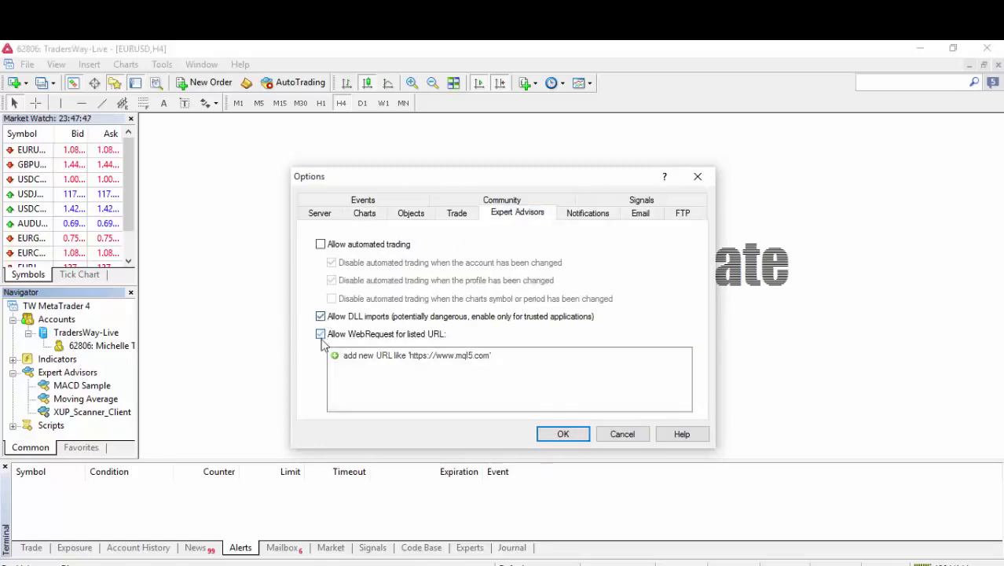
{"action": "left_click", "coordinate": [382, 354]}
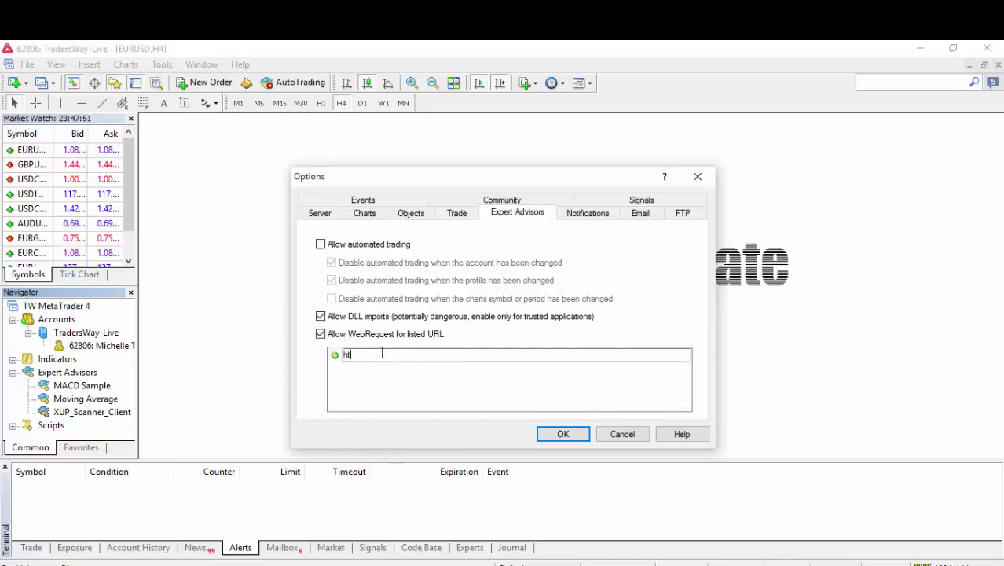
{"action": "type", "text": "http://104"}
{"action": "type", "text": ".219.53.206/"}
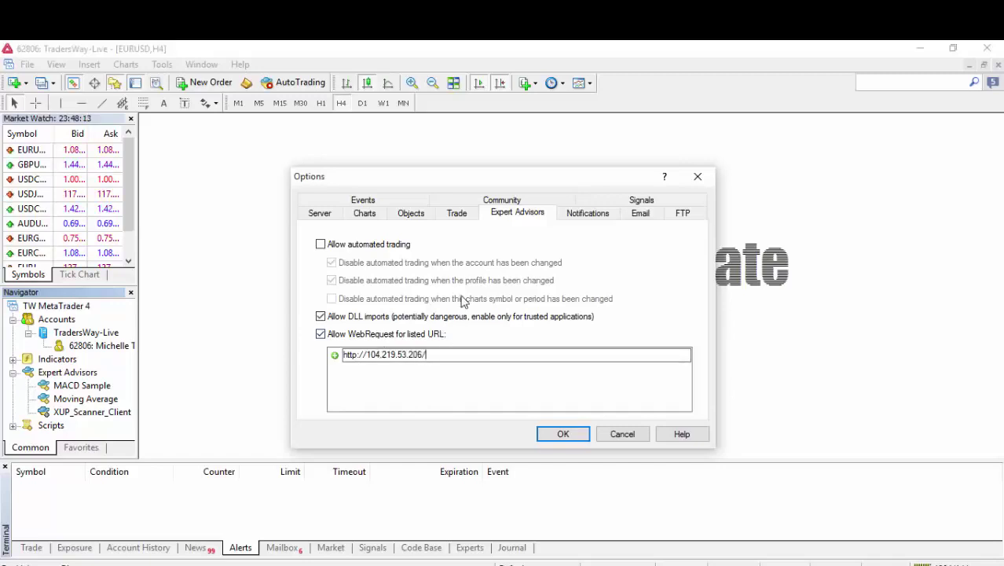
{"action": "left_click", "coordinate": [579, 439]}
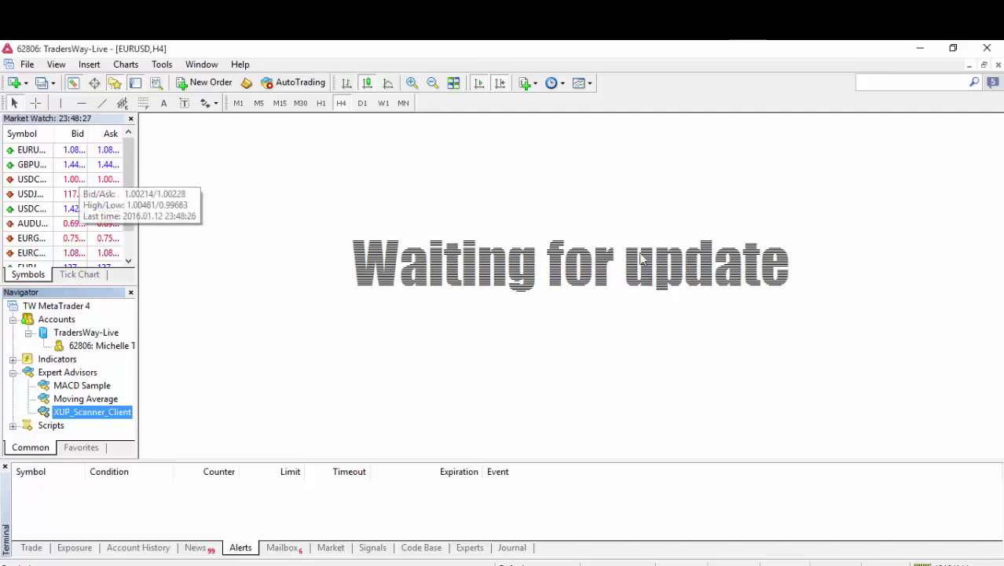
Select the chart and show the Terminal's Experts log while XUP_Scanner_Client loads.
{"action": "left_click", "coordinate": [502, 279]}
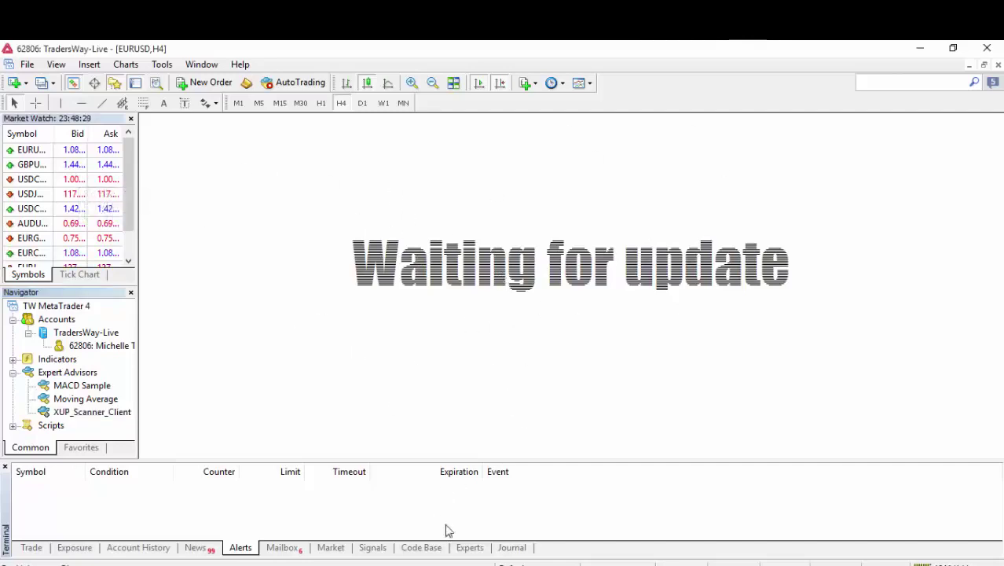
{"action": "left_click", "coordinate": [470, 547]}
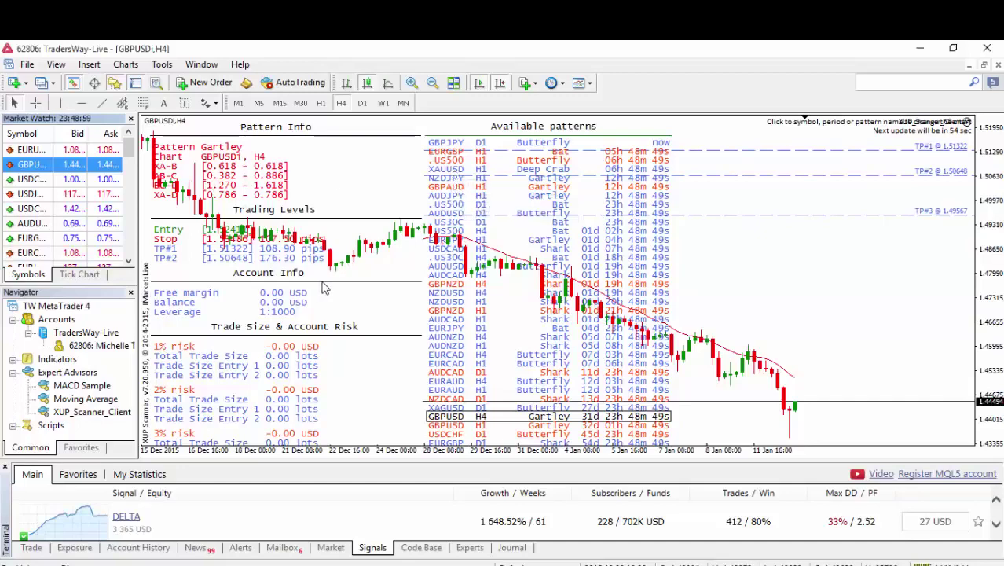
Browse the GBPAUD H1, AUDUSD D1 Butterfly and NZDJPY H1 Gartley patterns from the list.
{"action": "left_click", "coordinate": [464, 189]}
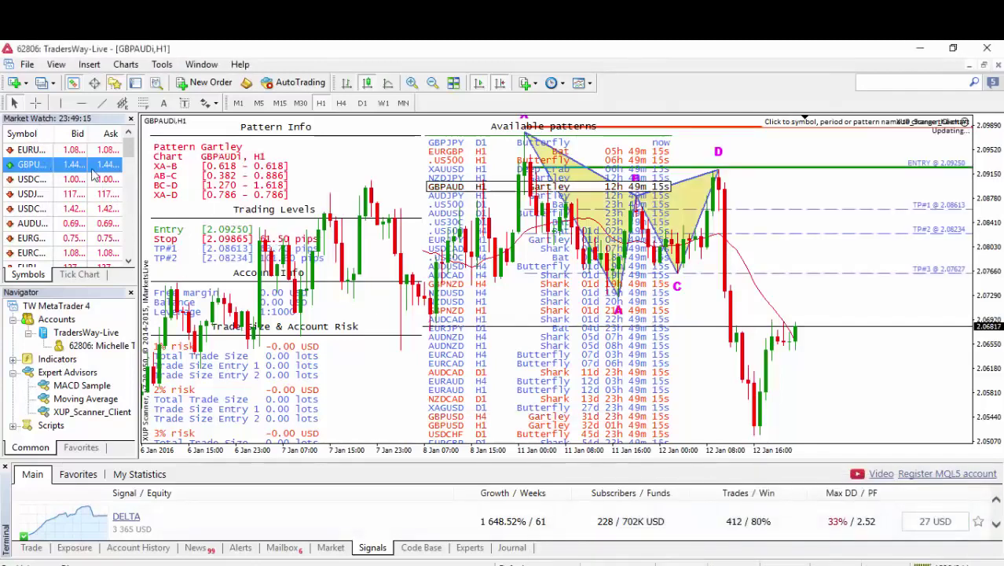
{"action": "right_click", "coordinate": [48, 166]}
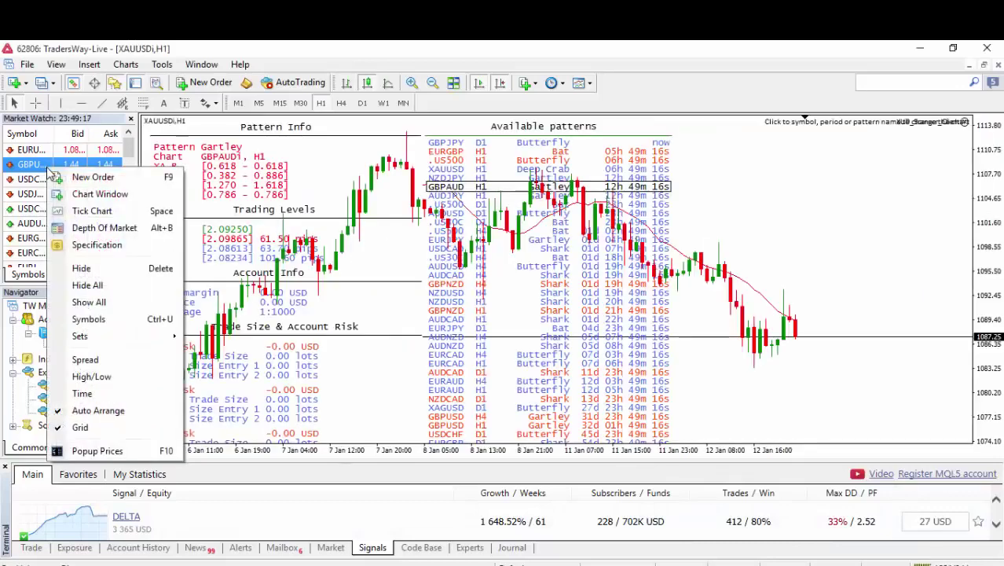
{"action": "left_click", "coordinate": [89, 302]}
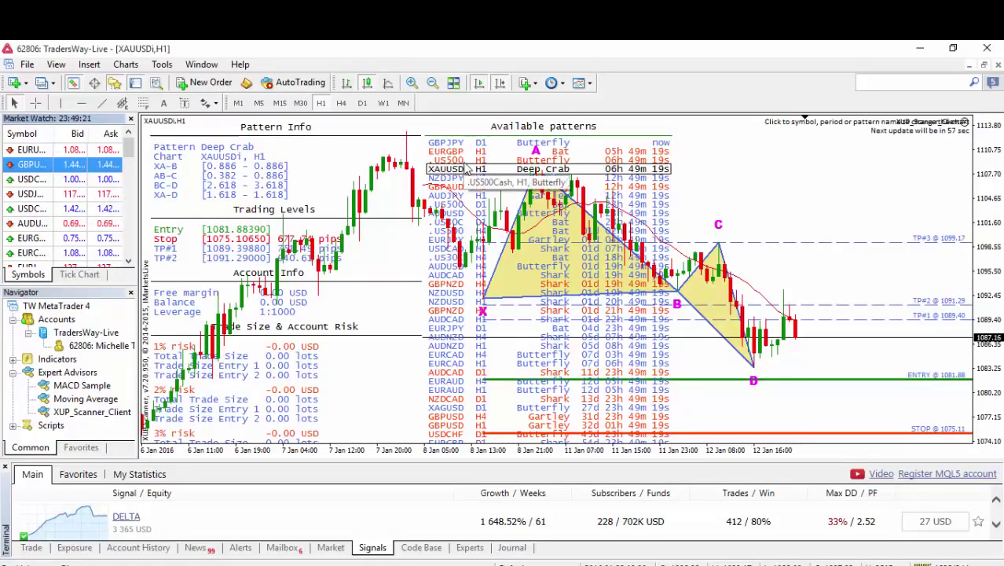
{"action": "left_click", "coordinate": [459, 219]}
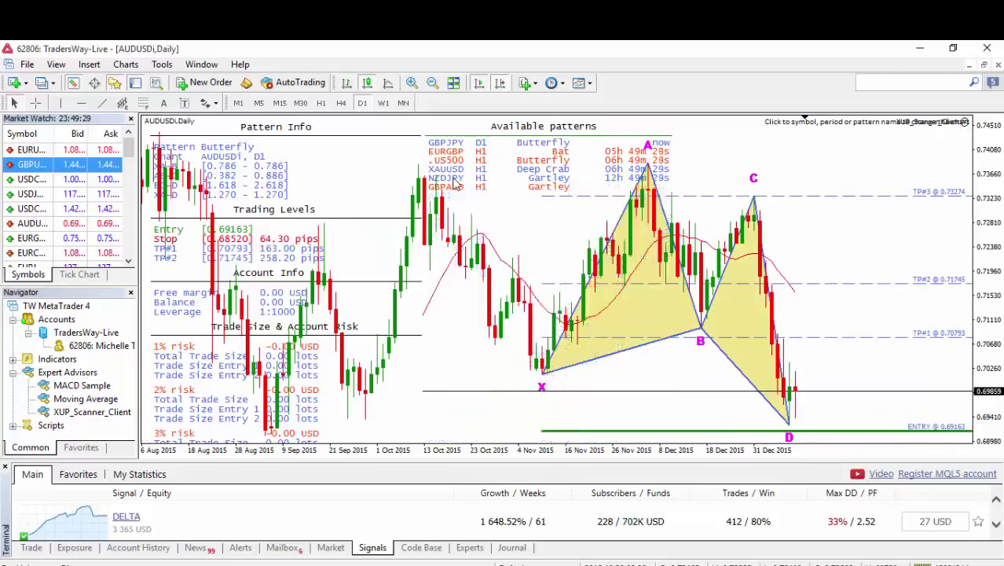
{"action": "left_click", "coordinate": [453, 182]}
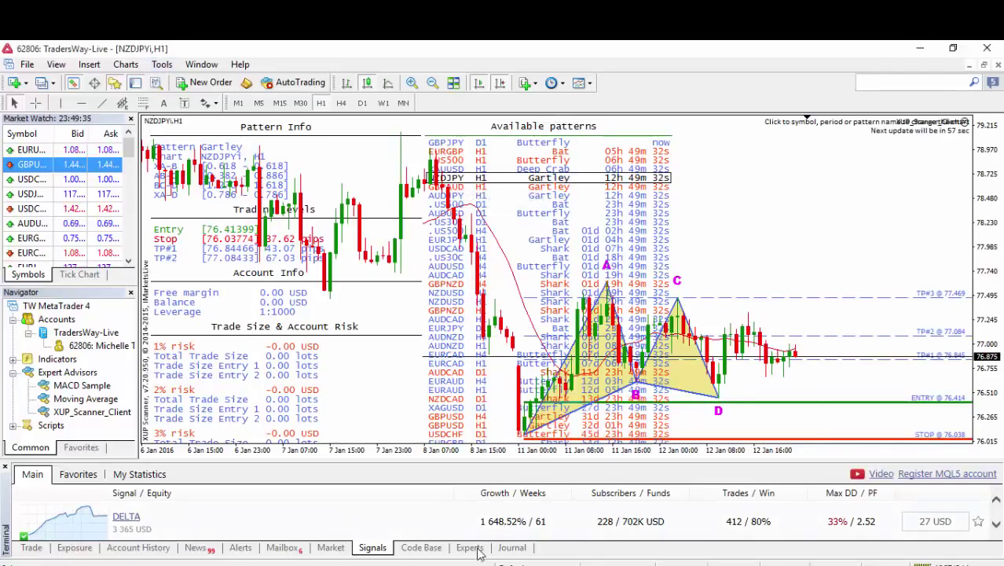
{"action": "left_click", "coordinate": [163, 66]}
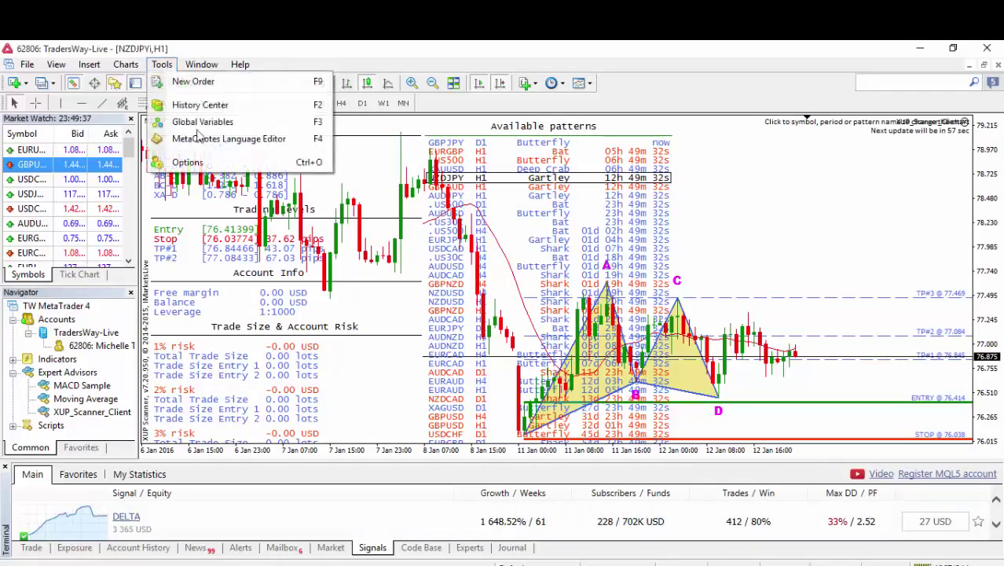
{"action": "left_click", "coordinate": [201, 162]}
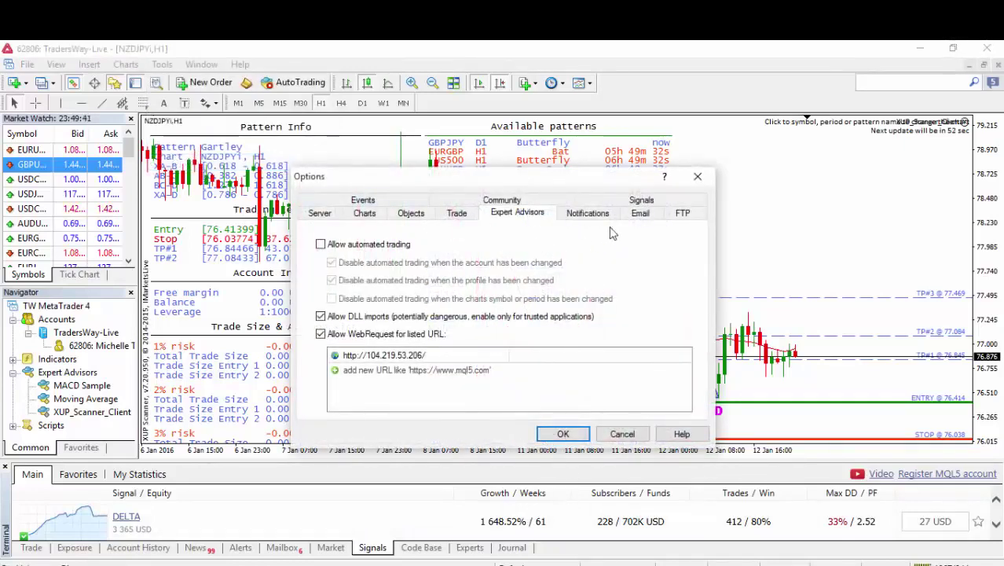
{"action": "left_click", "coordinate": [697, 176]}
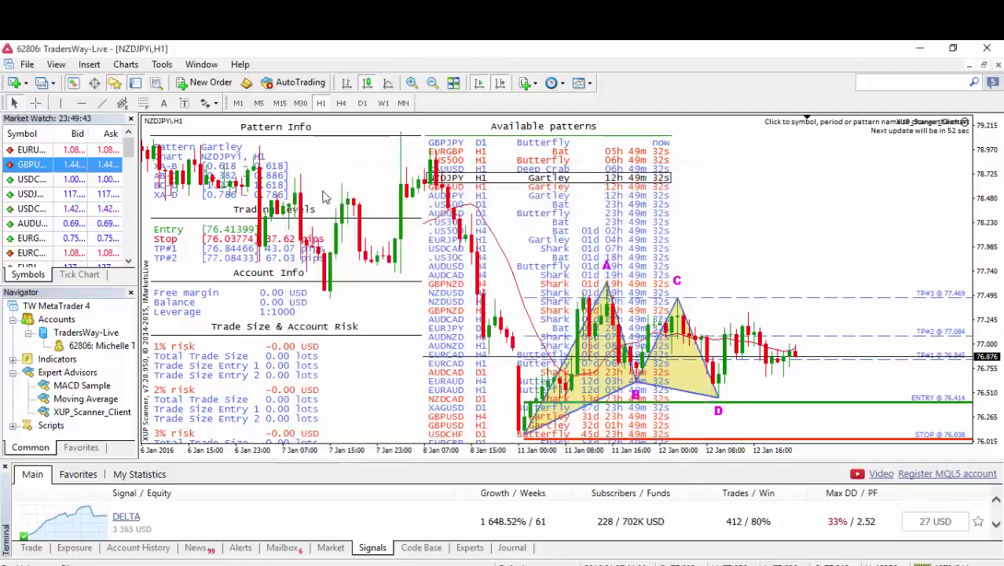
Open the XUP scanner's expert input settings from the chart's context menu.
{"action": "right_click", "coordinate": [424, 213]}
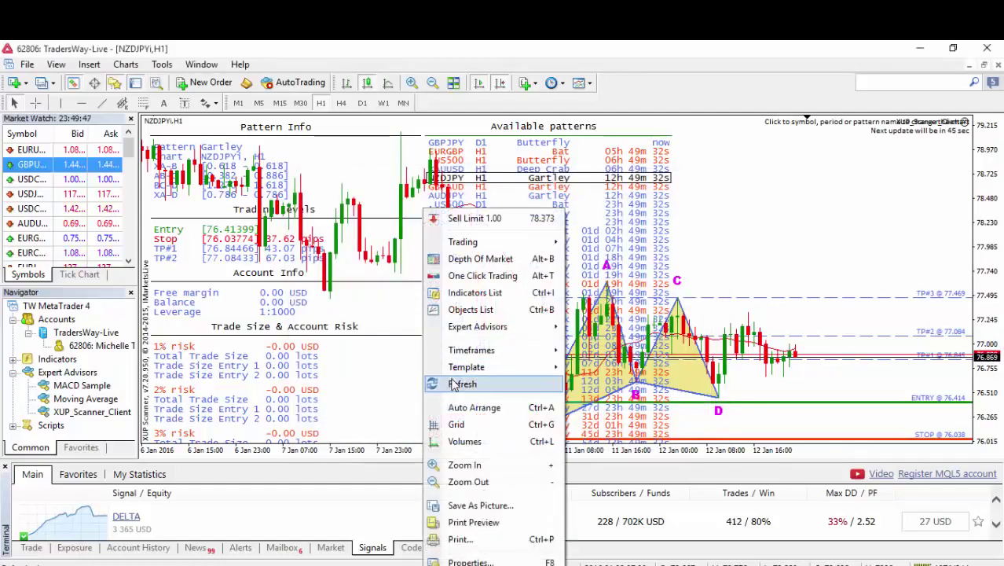
{"action": "mouse_move", "coordinate": [462, 334]}
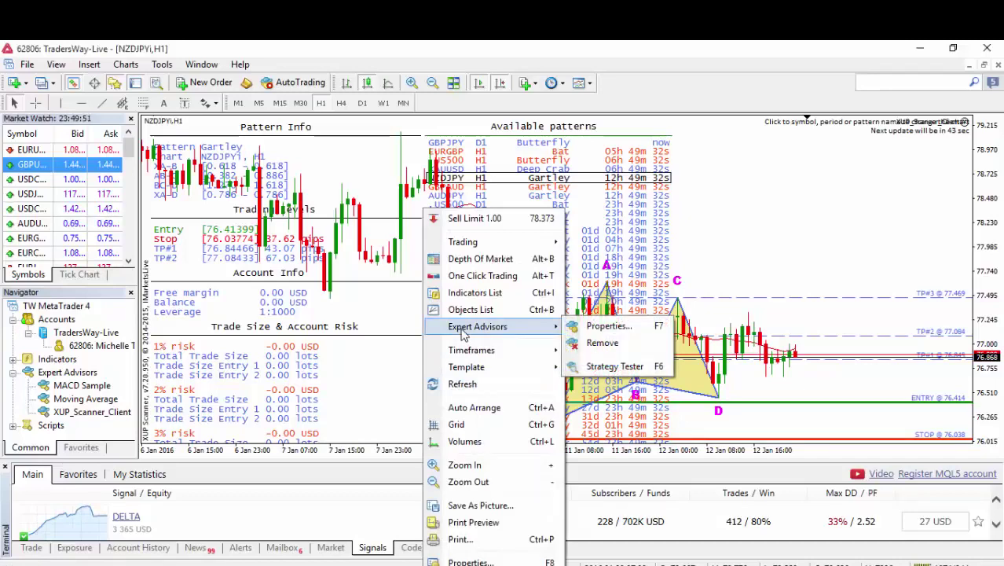
{"action": "left_click", "coordinate": [600, 333]}
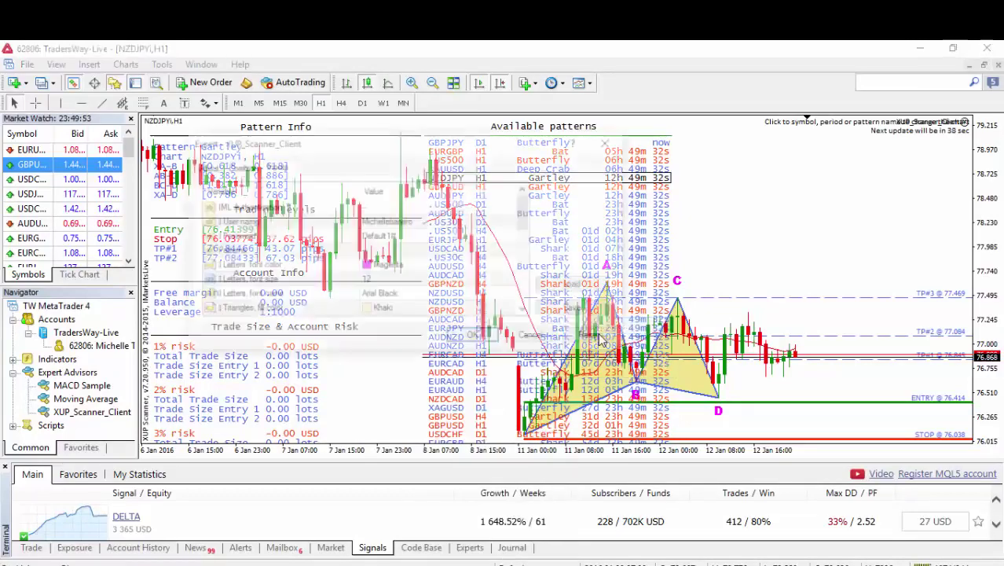
{"action": "scroll", "coordinate": [528, 229], "scroll_direction": "down", "scroll_amount": 1}
{"action": "left_click_drag", "start_coordinate": [528, 235], "coordinate": [525, 298]}
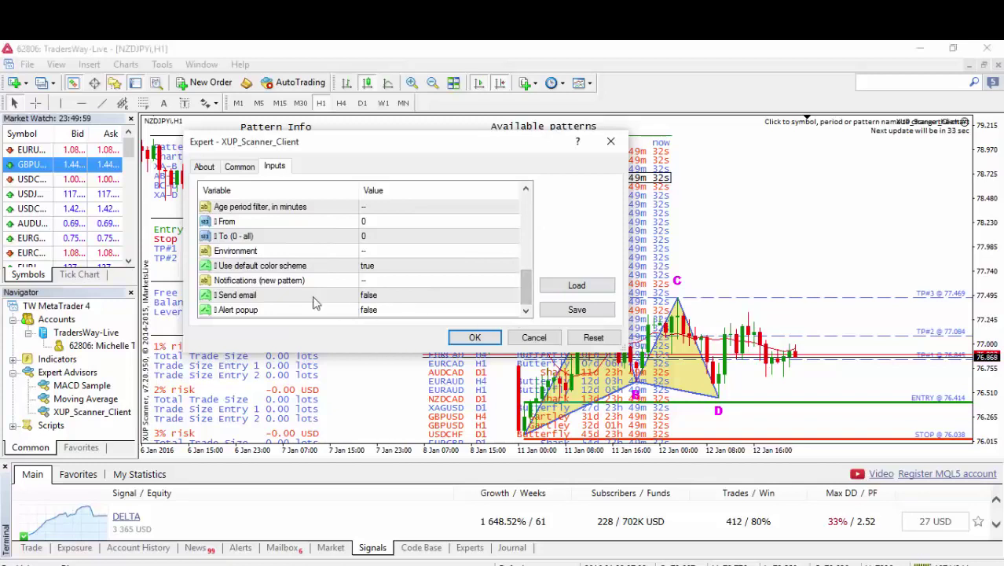
Set the scanner's Send email input to true.
{"action": "left_click", "coordinate": [376, 304]}
{"action": "left_click", "coordinate": [395, 304]}
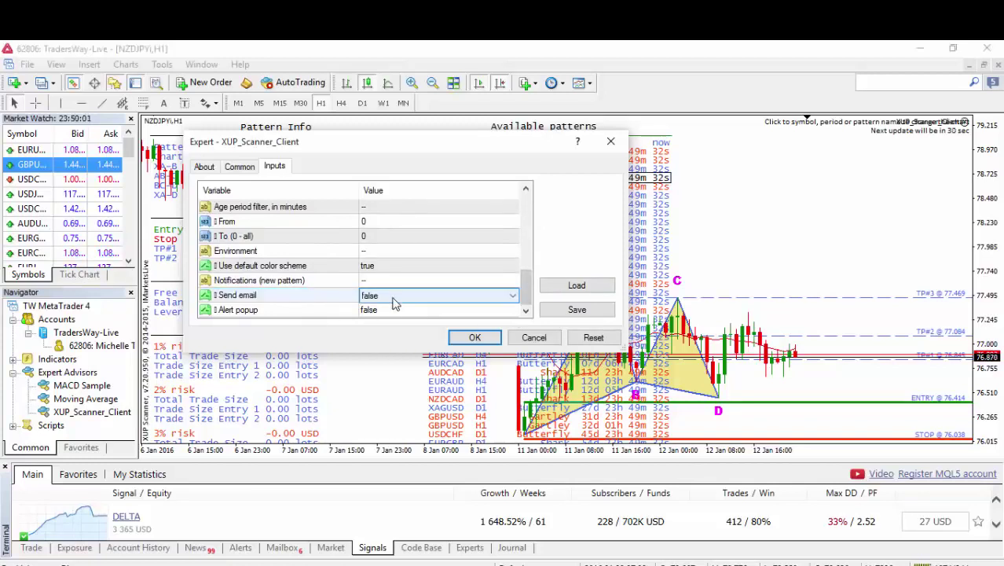
{"action": "left_click", "coordinate": [396, 304]}
{"action": "left_click", "coordinate": [391, 316]}
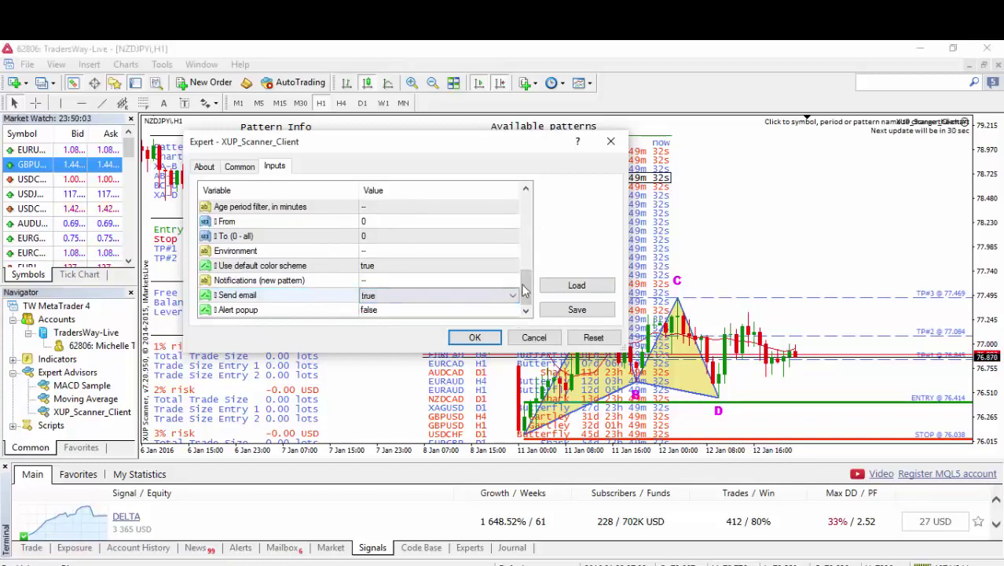
{"action": "left_click_drag", "start_coordinate": [527, 289], "coordinate": [528, 265]}
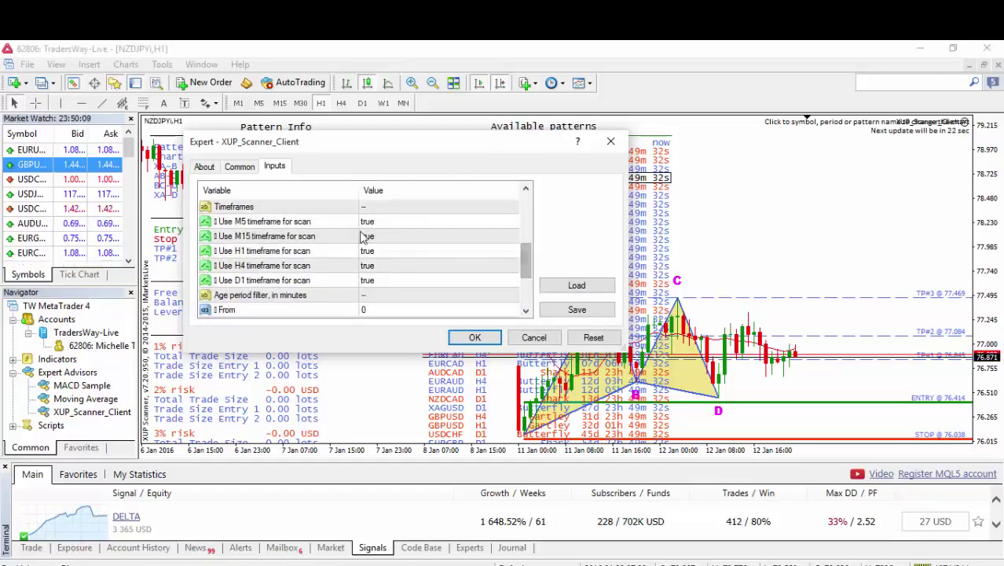
Set Use M5 and Use M15 timeframe for scan to false and apply the inputs.
{"action": "left_click", "coordinate": [386, 226]}
{"action": "left_click", "coordinate": [386, 224]}
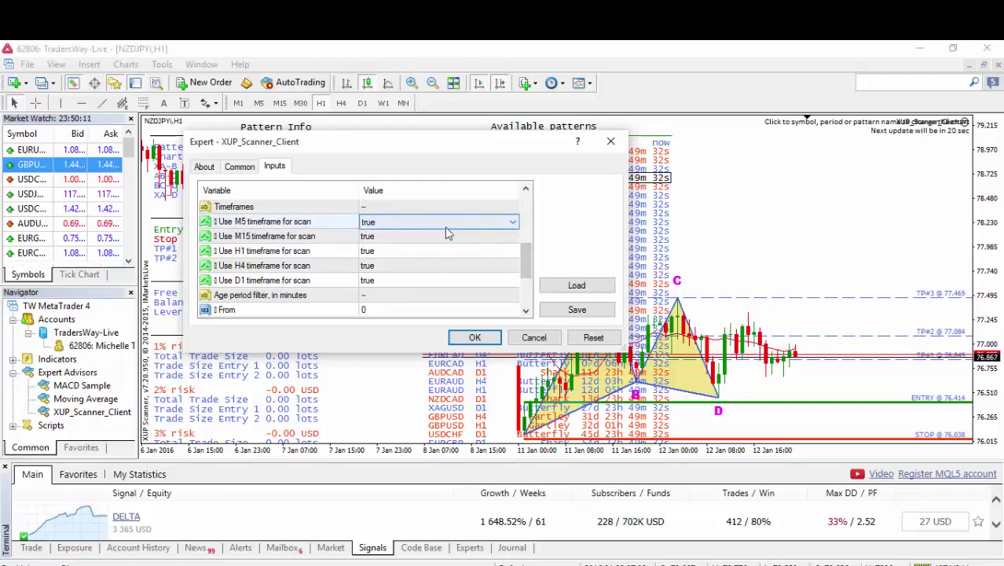
{"action": "left_click", "coordinate": [443, 228]}
{"action": "left_click", "coordinate": [415, 249]}
{"action": "left_click", "coordinate": [407, 237]}
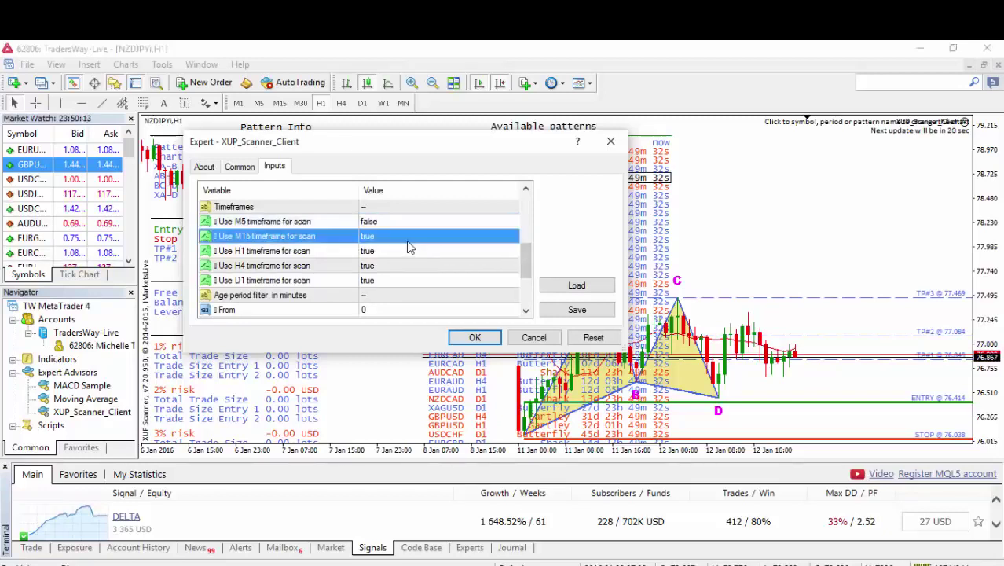
{"action": "left_click", "coordinate": [409, 236]}
{"action": "left_click", "coordinate": [409, 238]}
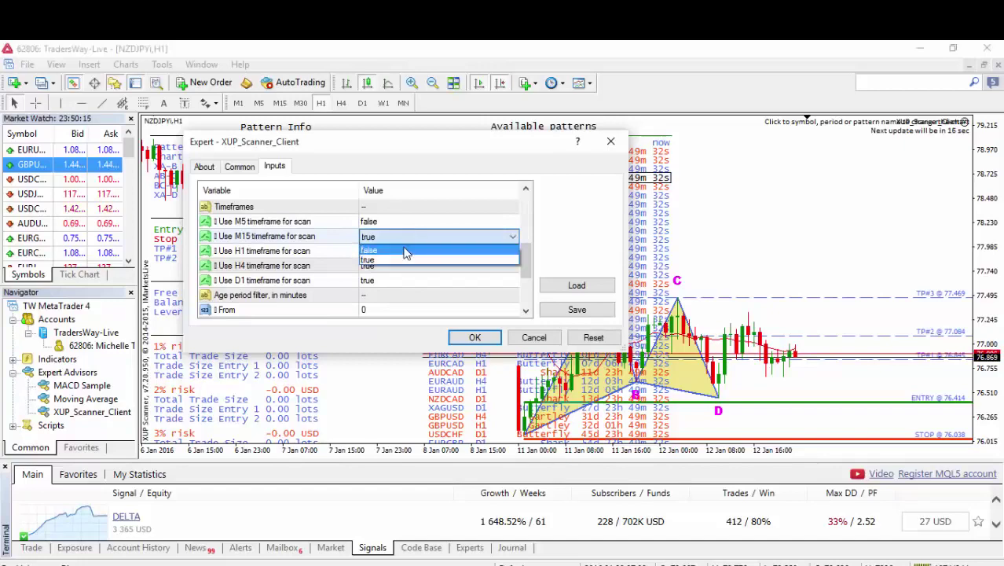
{"action": "left_click", "coordinate": [404, 250]}
{"action": "scroll", "coordinate": [405, 251], "scroll_direction": "down", "scroll_amount": 1}
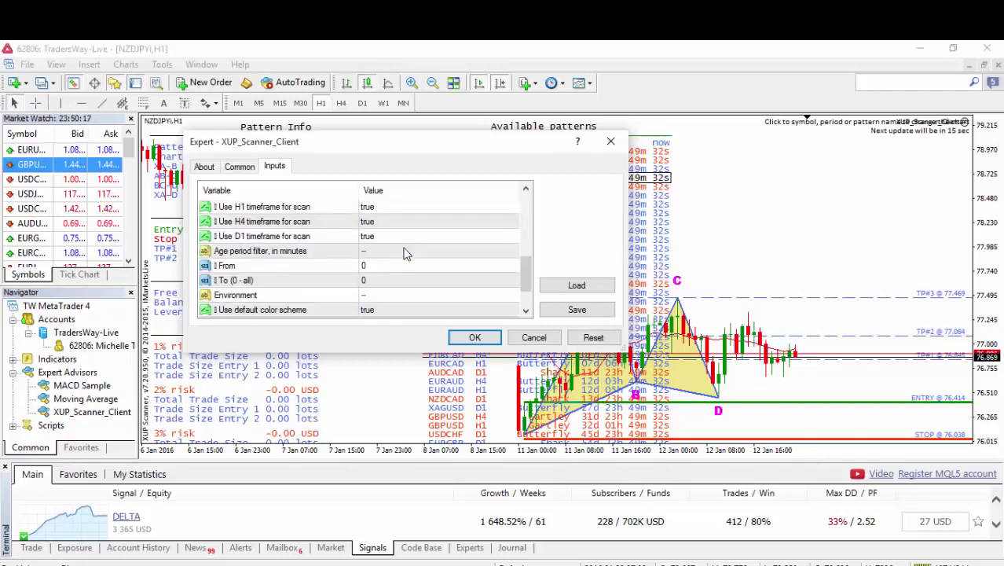
{"action": "left_click", "coordinate": [475, 337]}
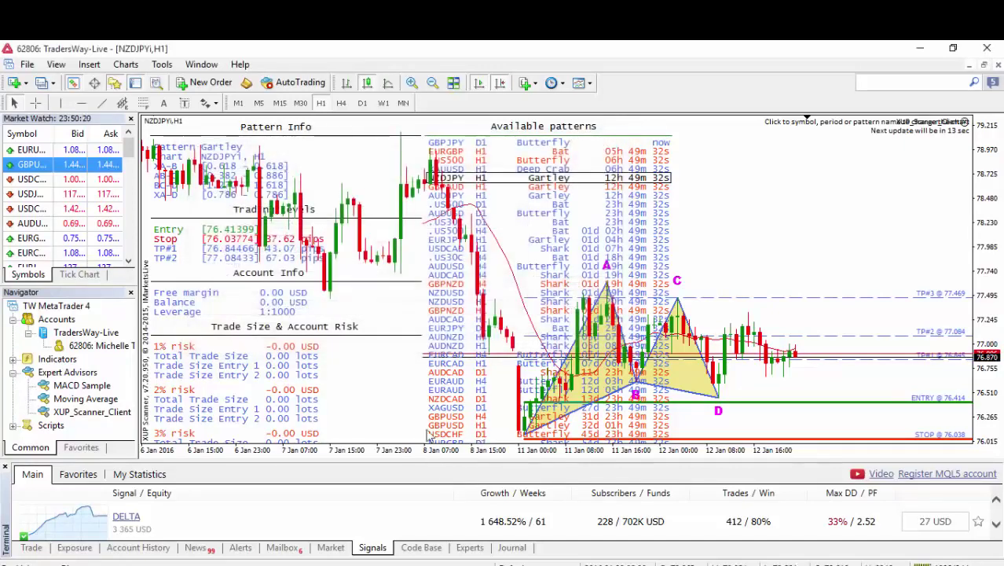
Show the .US500 H4 Bat pattern chart from the Available patterns list.
{"action": "left_click", "coordinate": [442, 231]}
{"action": "left_click", "coordinate": [161, 64]}
{"action": "left_click", "coordinate": [378, 159]}
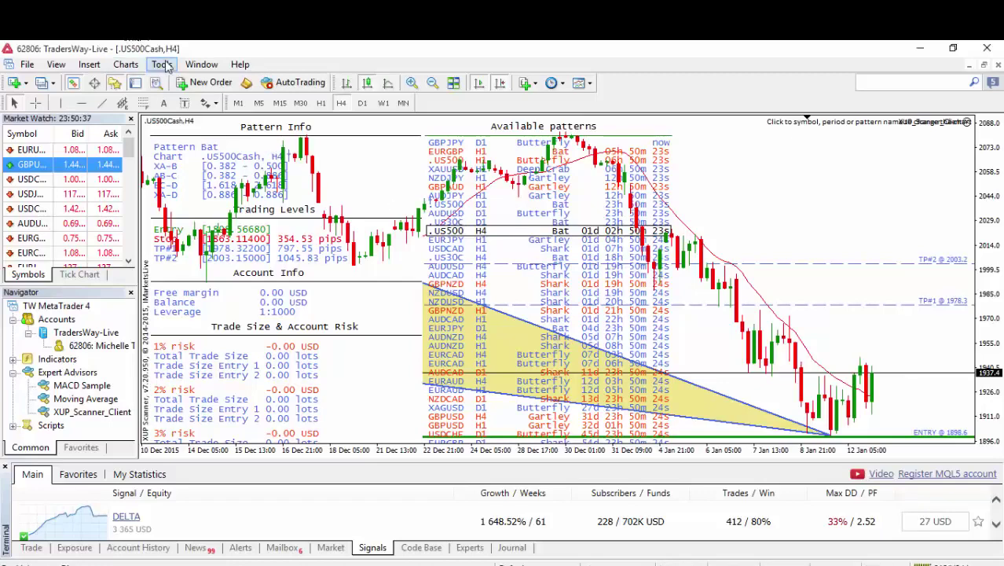
Open the Email tab of Tools > Options and tick Enable.
{"action": "left_click", "coordinate": [163, 64]}
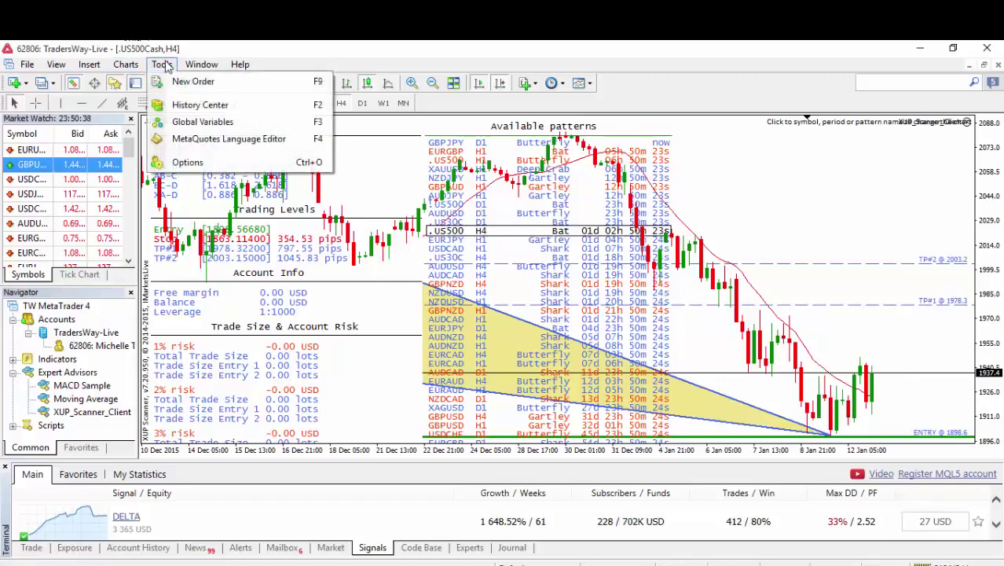
{"action": "left_click", "coordinate": [189, 162]}
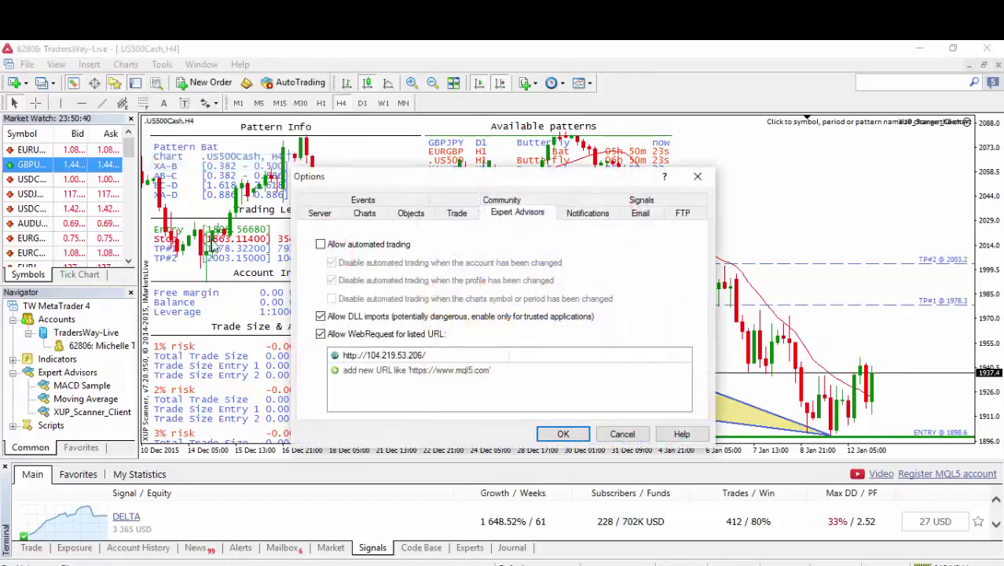
{"action": "left_click", "coordinate": [641, 214]}
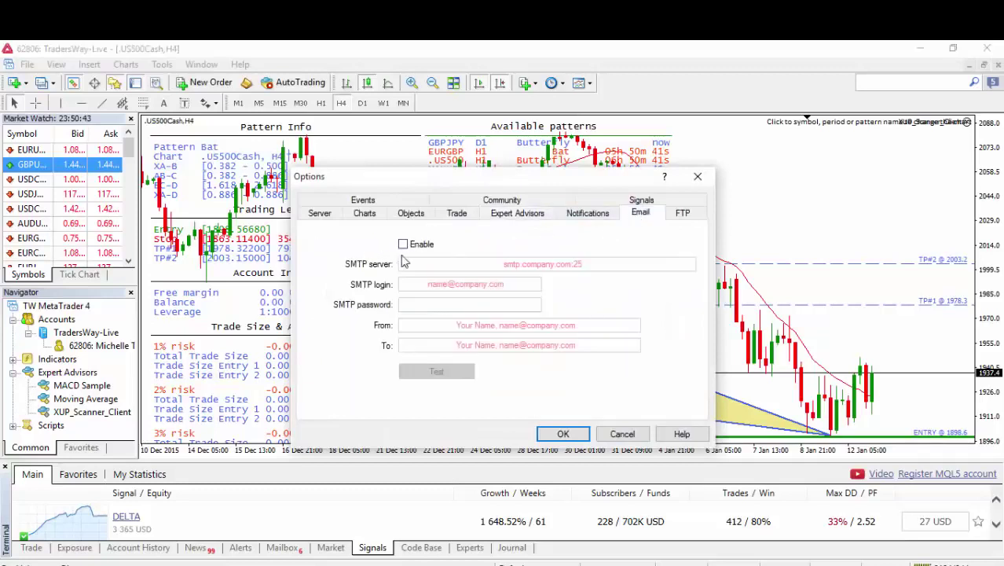
{"action": "left_click", "coordinate": [405, 245]}
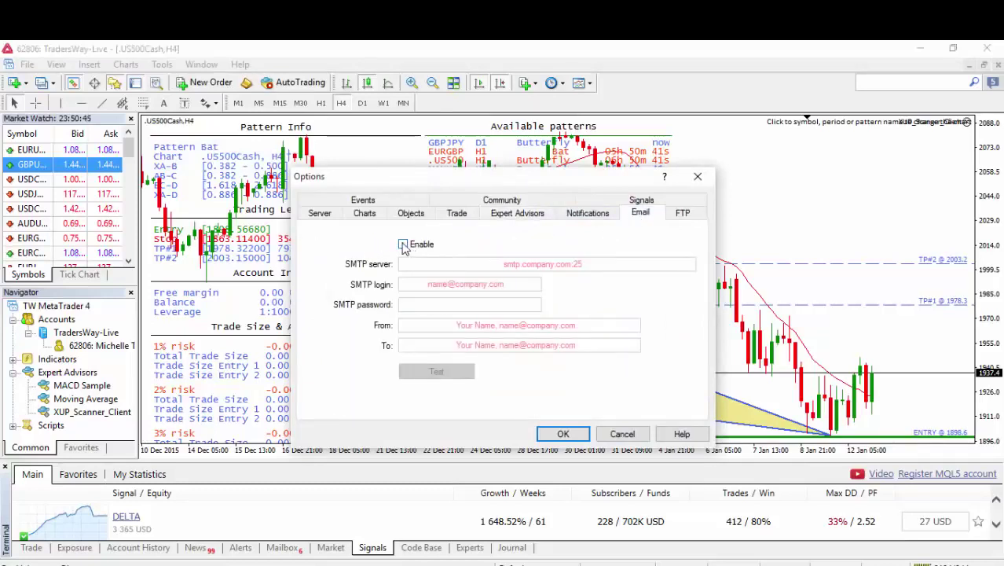
{"action": "left_click", "coordinate": [460, 265]}
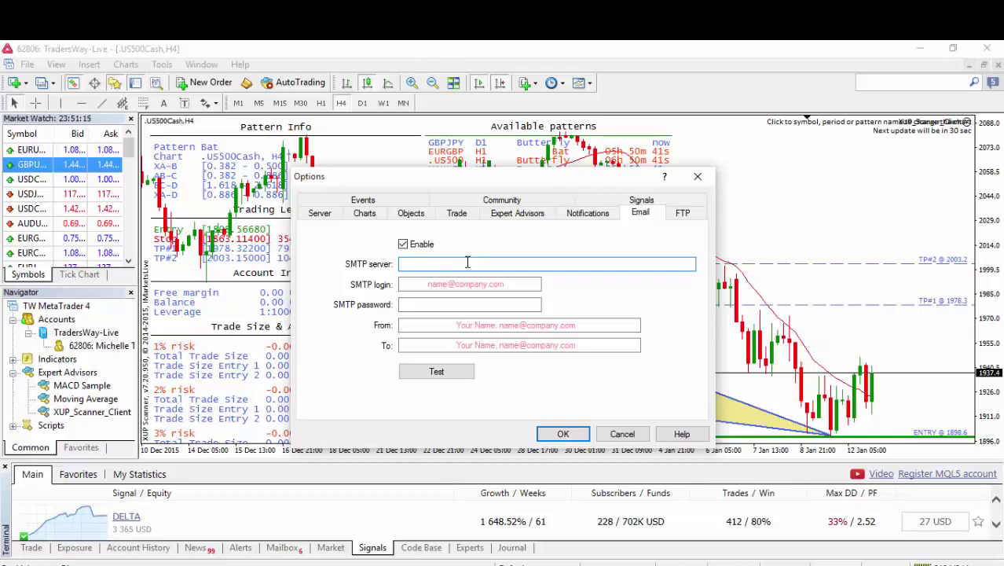
Enter smtp.gmail.com as the SMTP server.
{"action": "left_click", "coordinate": [920, 560]}
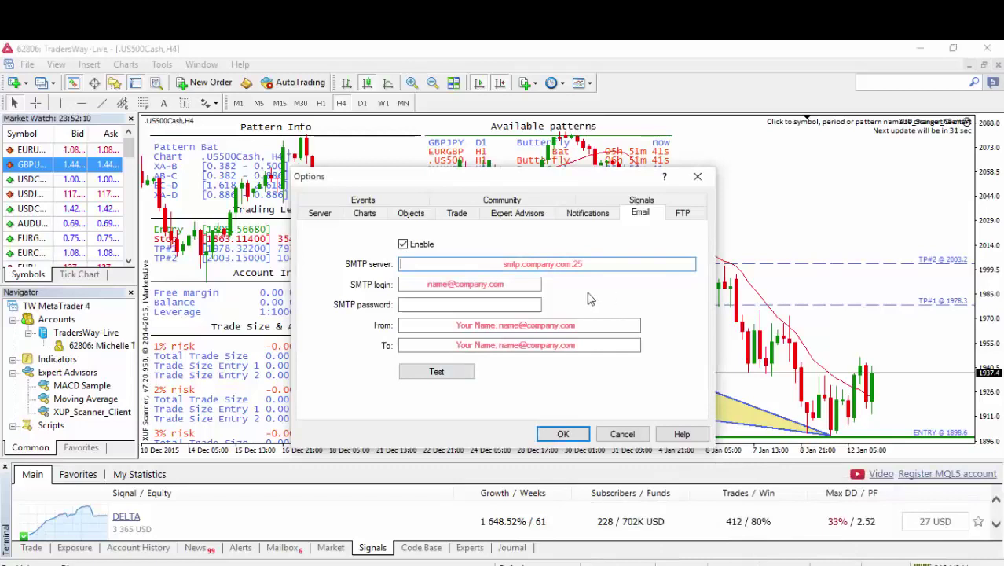
{"action": "left_click", "coordinate": [560, 264]}
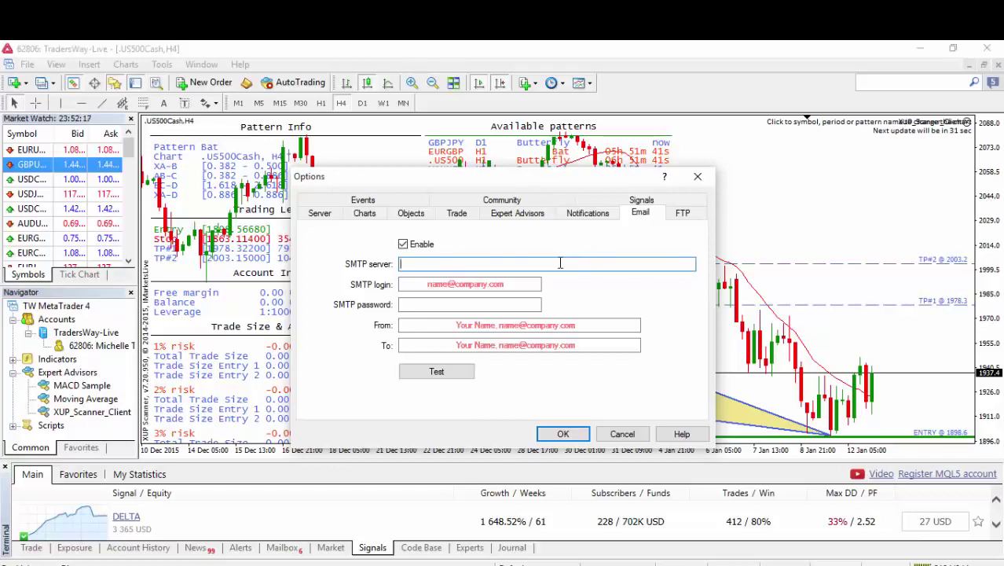
{"action": "type", "text": "sm"}
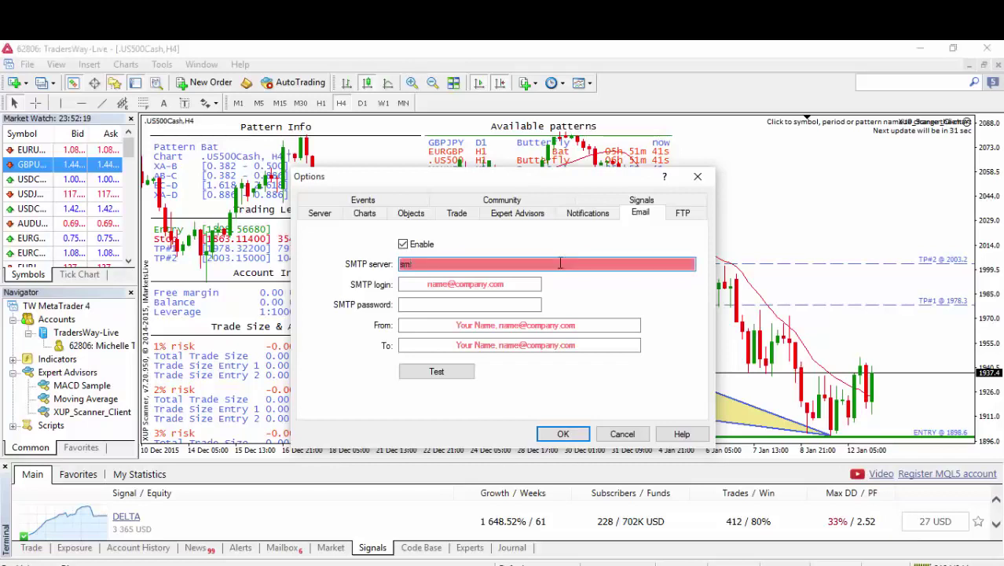
{"action": "type", "text": "tp"}
{"action": "key", "text": "BackSpace"}
{"action": "type", "text": ".gma"}
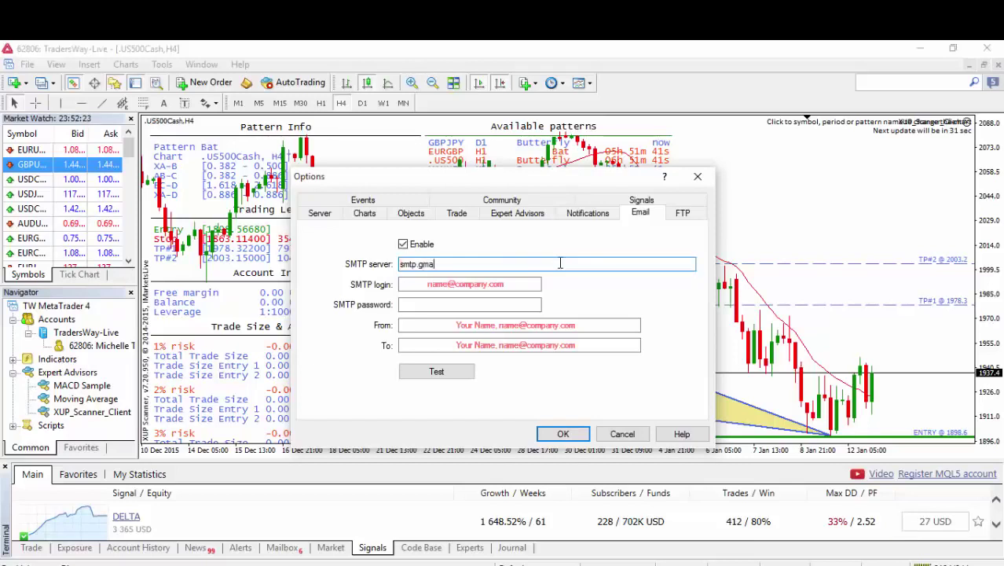
{"action": "type", "text": "il.com"}
{"action": "key", "text": "Tab"}
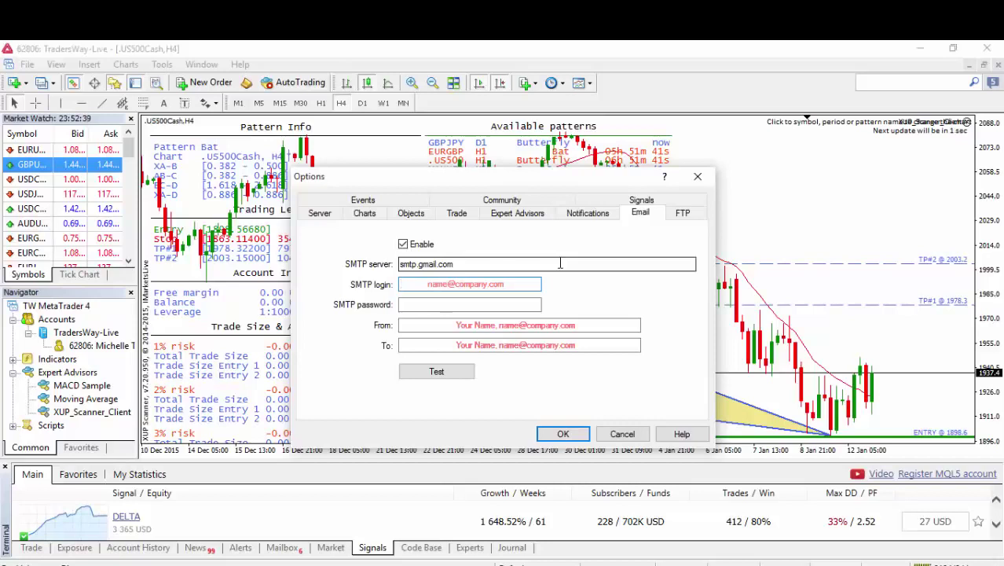
Type the Gmail address as the SMTP login and copy it.
{"action": "left_click", "coordinate": [512, 304]}
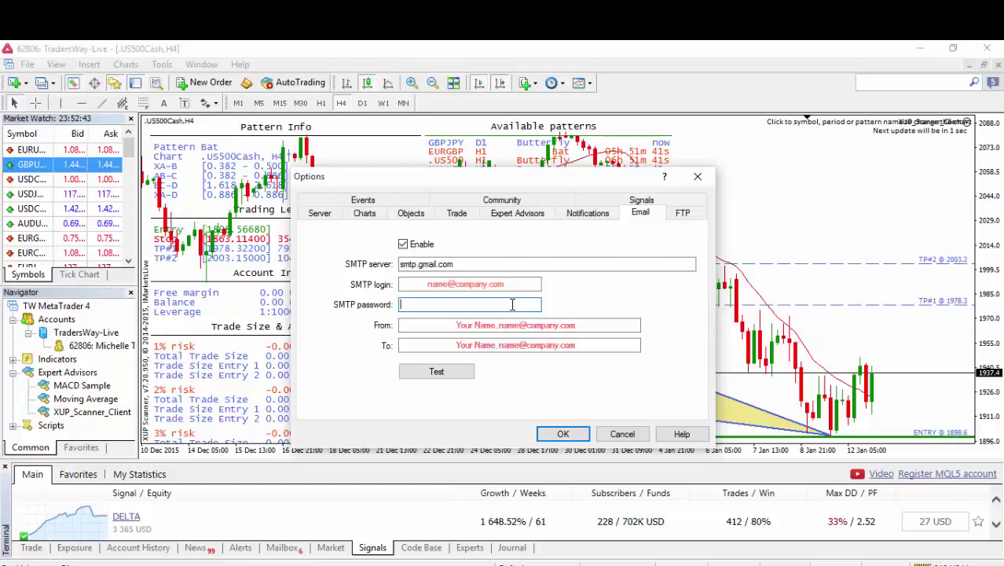
{"action": "left_click", "coordinate": [494, 340]}
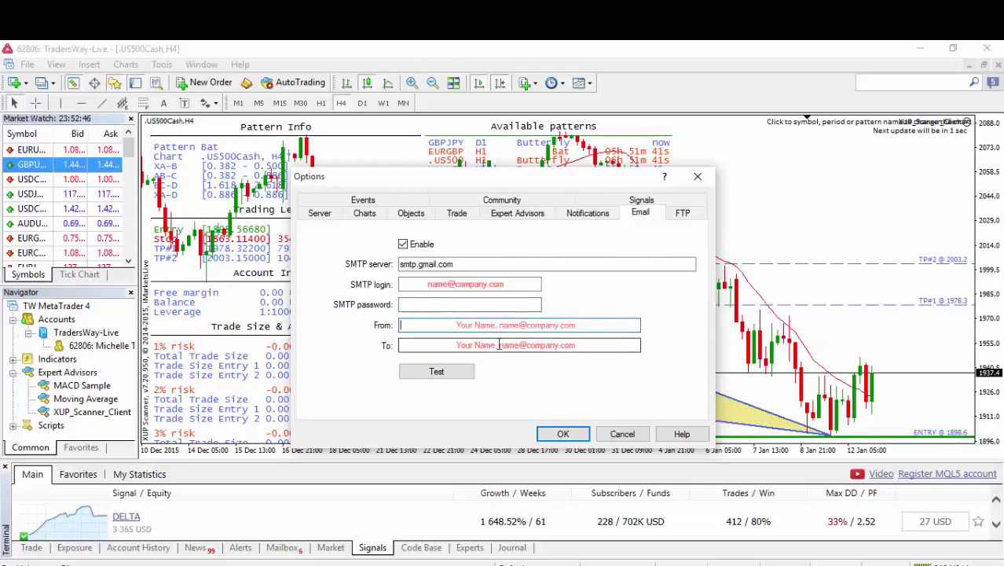
{"action": "left_click", "coordinate": [481, 327]}
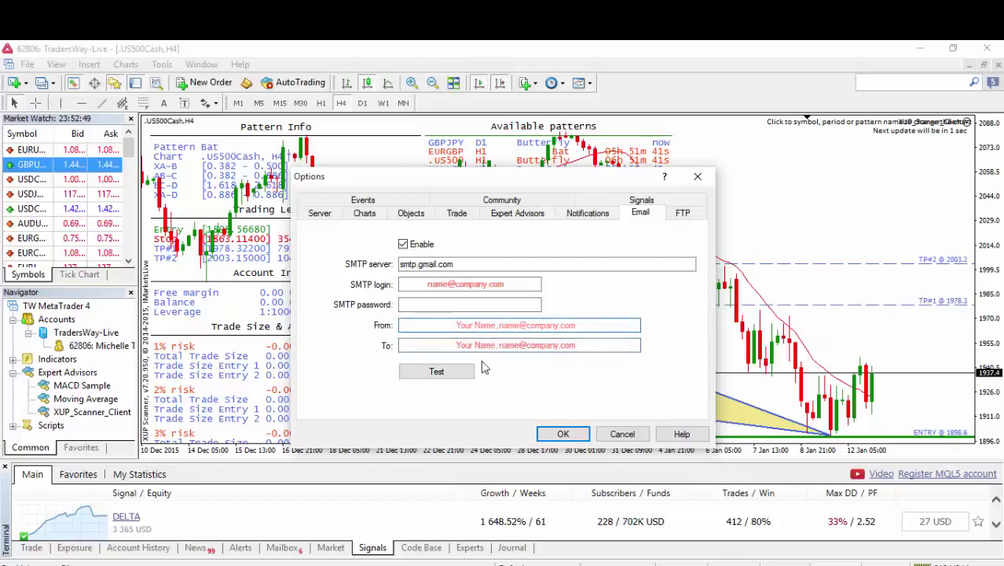
{"action": "left_click", "coordinate": [445, 286]}
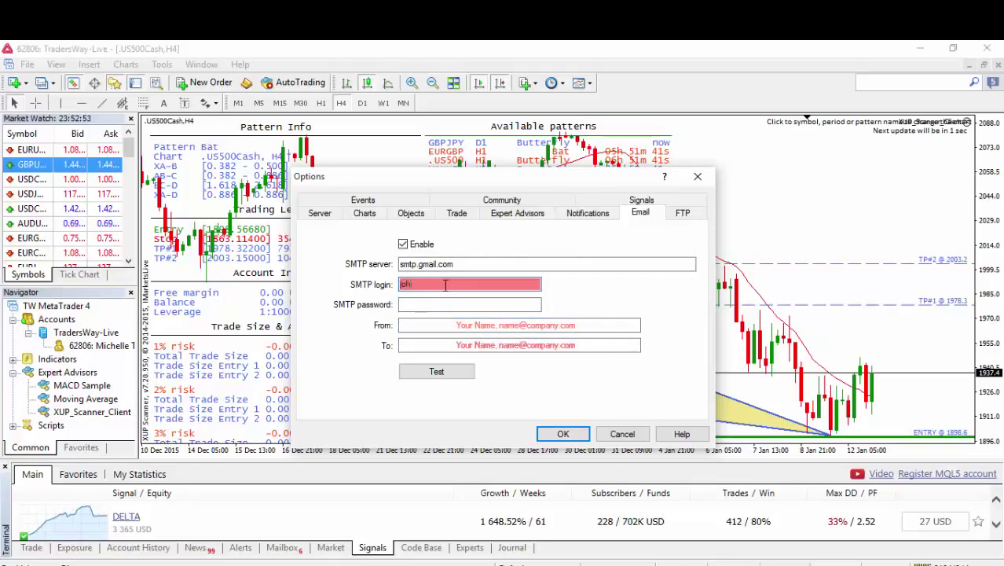
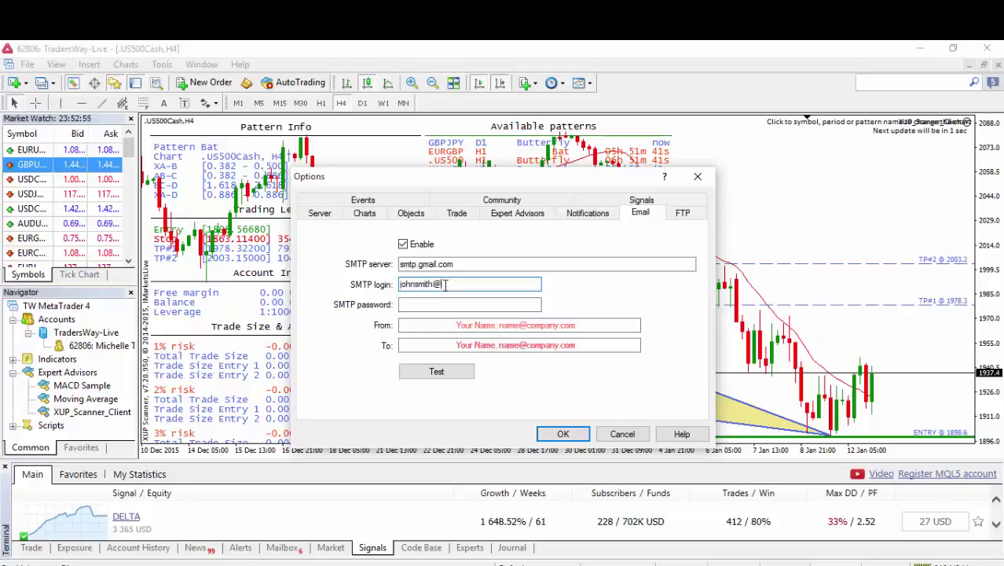
{"action": "double_click", "coordinate": [446, 285]}
{"action": "key", "text": "ctrl+c"}
Paste the Gmail address into the From and To fields, then close Options.
{"action": "left_click", "coordinate": [444, 325]}
{"action": "key", "text": "ctrl+v"}
{"action": "key", "text": "ctrl+v"}
{"action": "left_click", "coordinate": [444, 346]}
{"action": "left_click", "coordinate": [455, 322]}
{"action": "key", "text": "ctrl+z"}
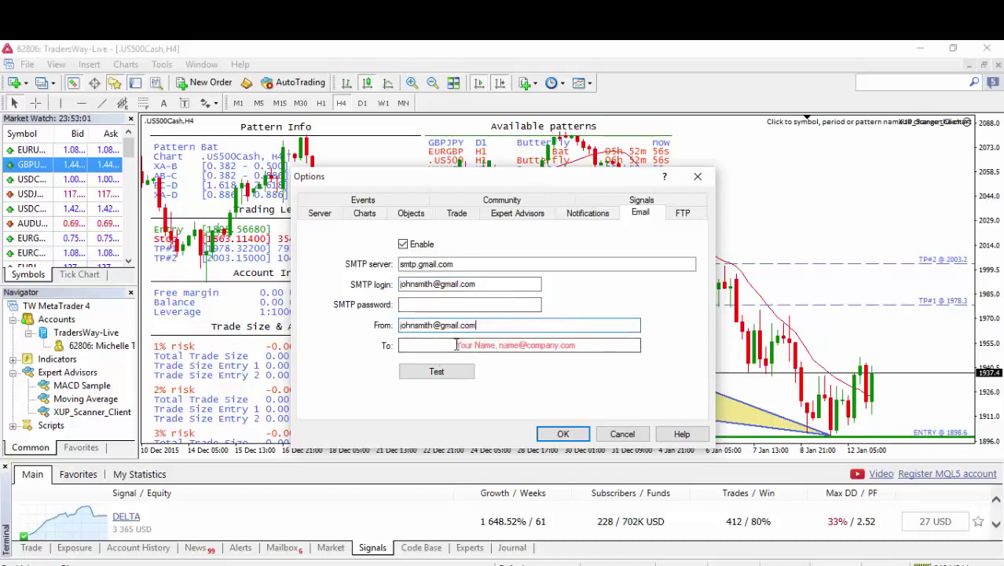
{"action": "key", "text": "Tab"}
{"action": "key", "text": "ctrl+v"}
{"action": "left_click", "coordinate": [452, 304]}
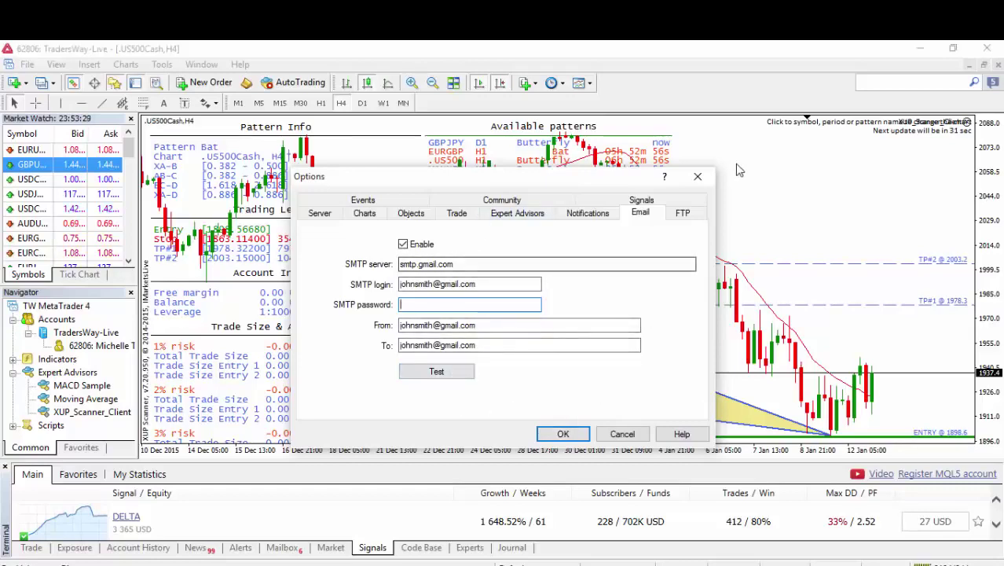
{"action": "left_click", "coordinate": [706, 182]}
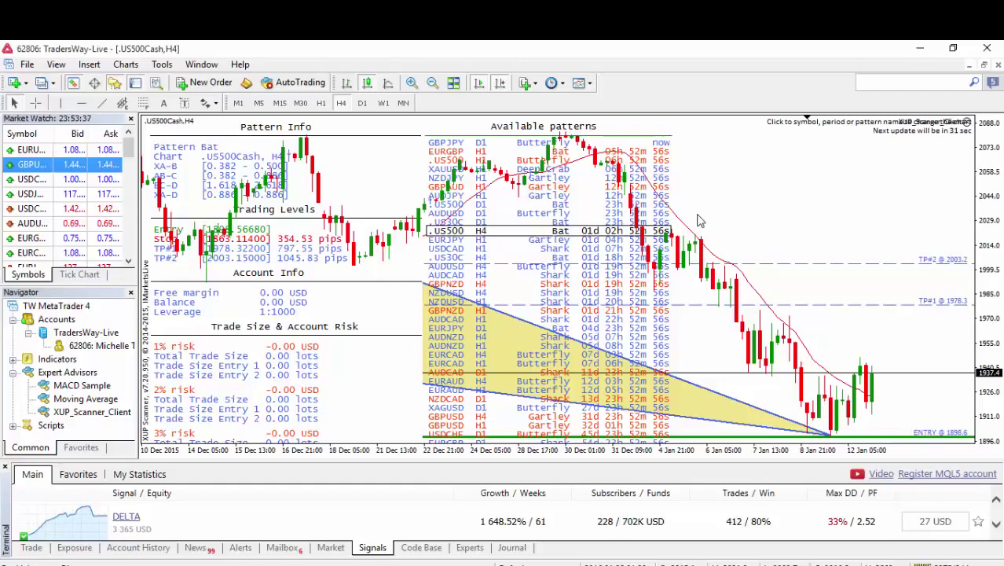
Show the Journal log and select its first entry, HistoryCenter importing 2048 bars into 'AUDUSDi1440'.
{"action": "left_click", "coordinate": [505, 550]}
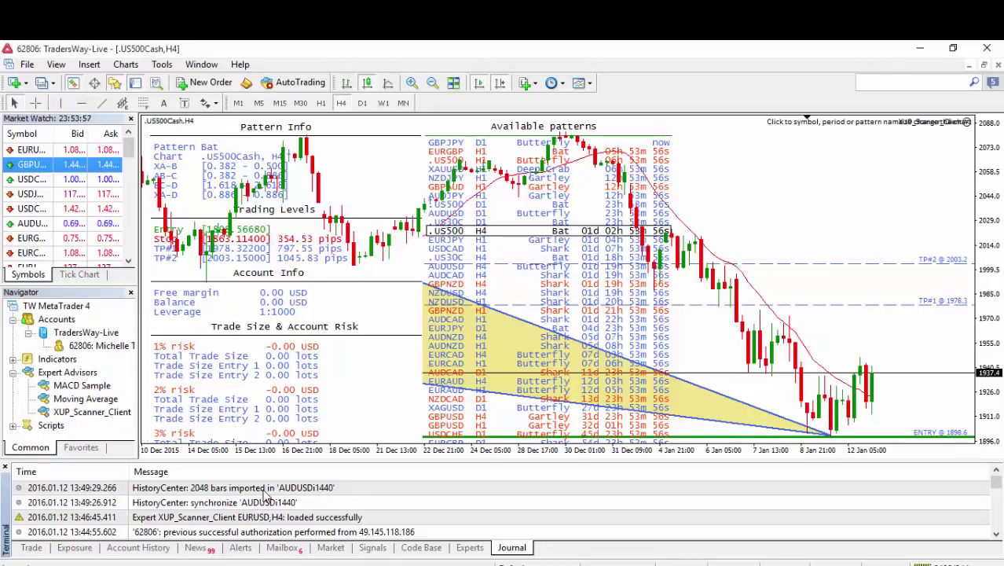
{"action": "left_click", "coordinate": [266, 492]}
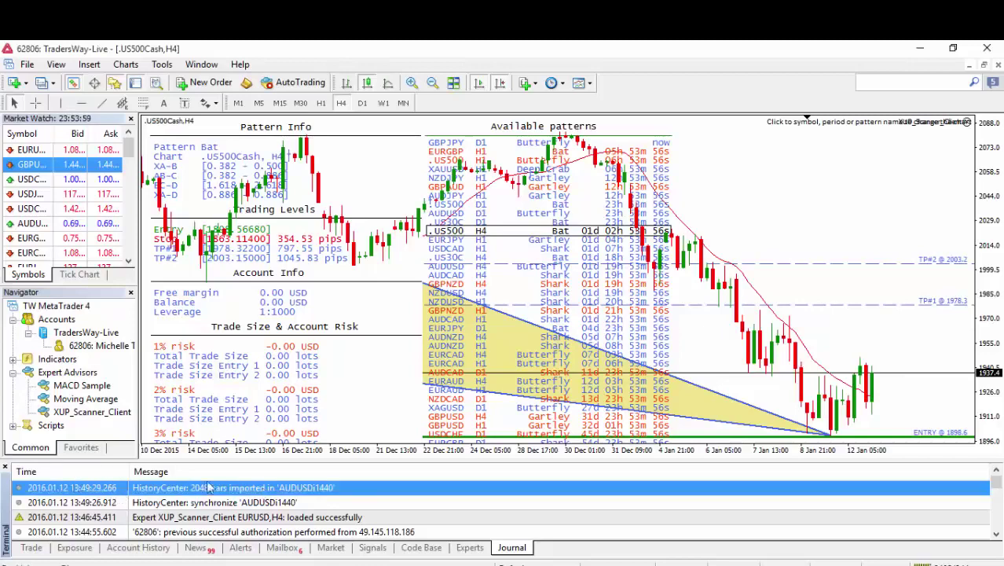